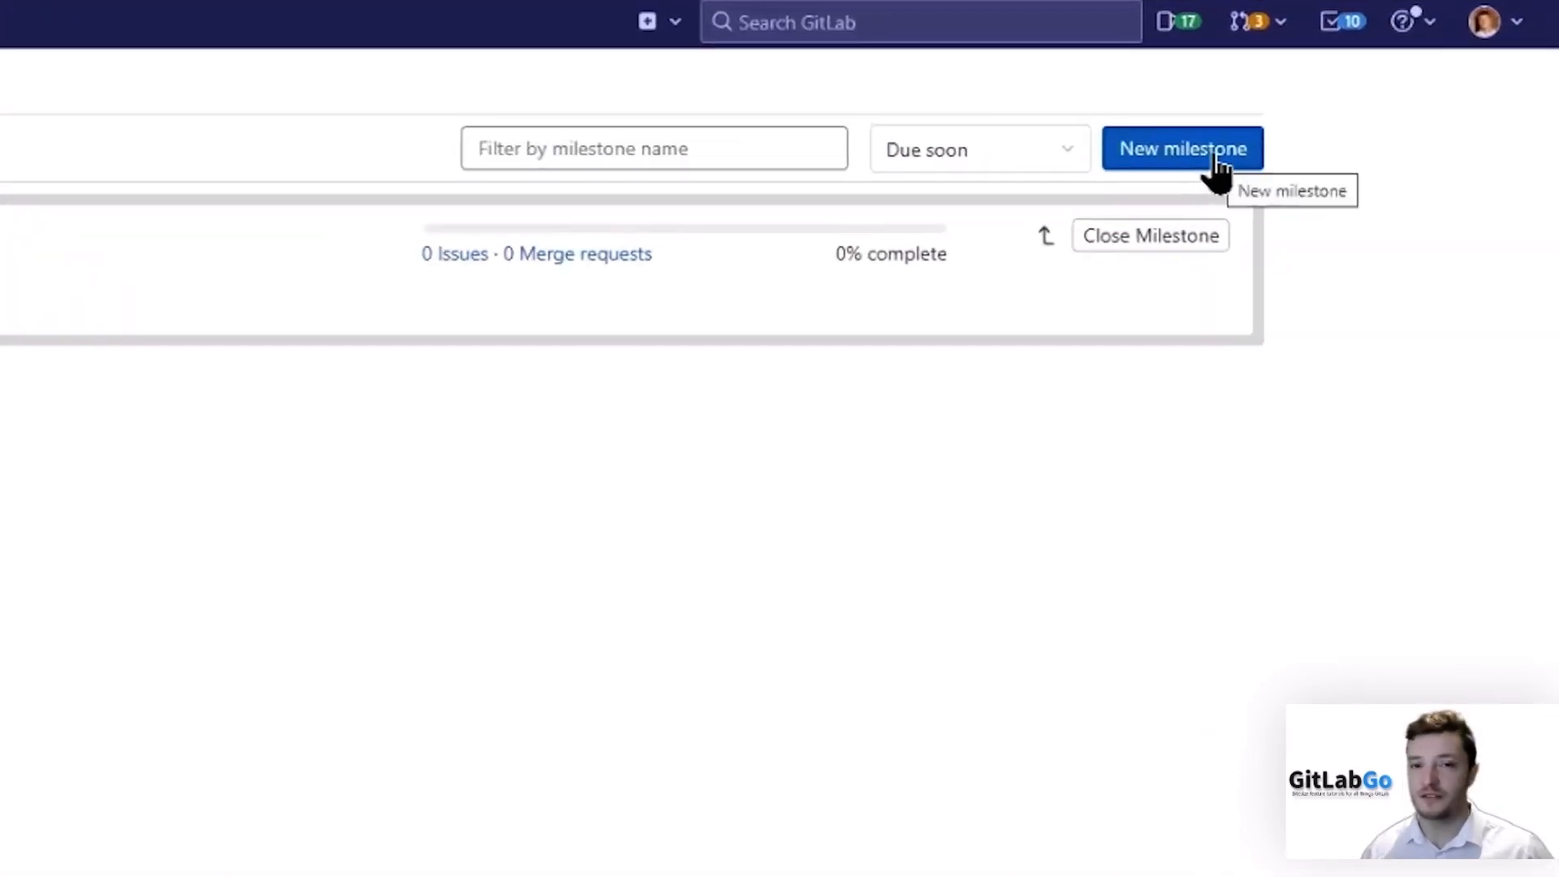
Start a new milestone and give it the title Beta Release.
click(1216, 163)
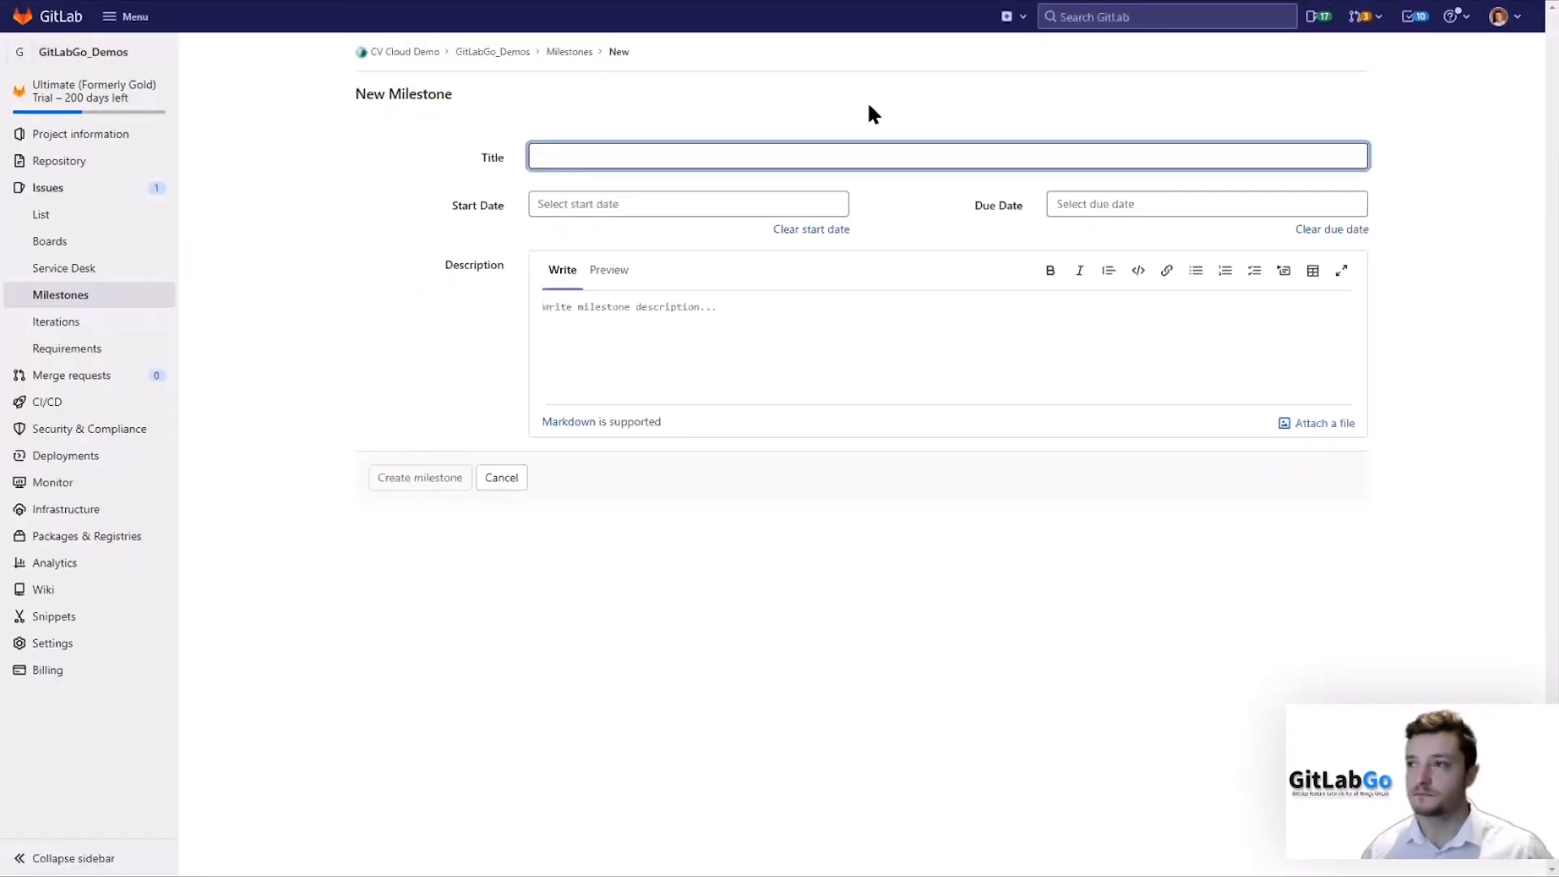
click(181, 245)
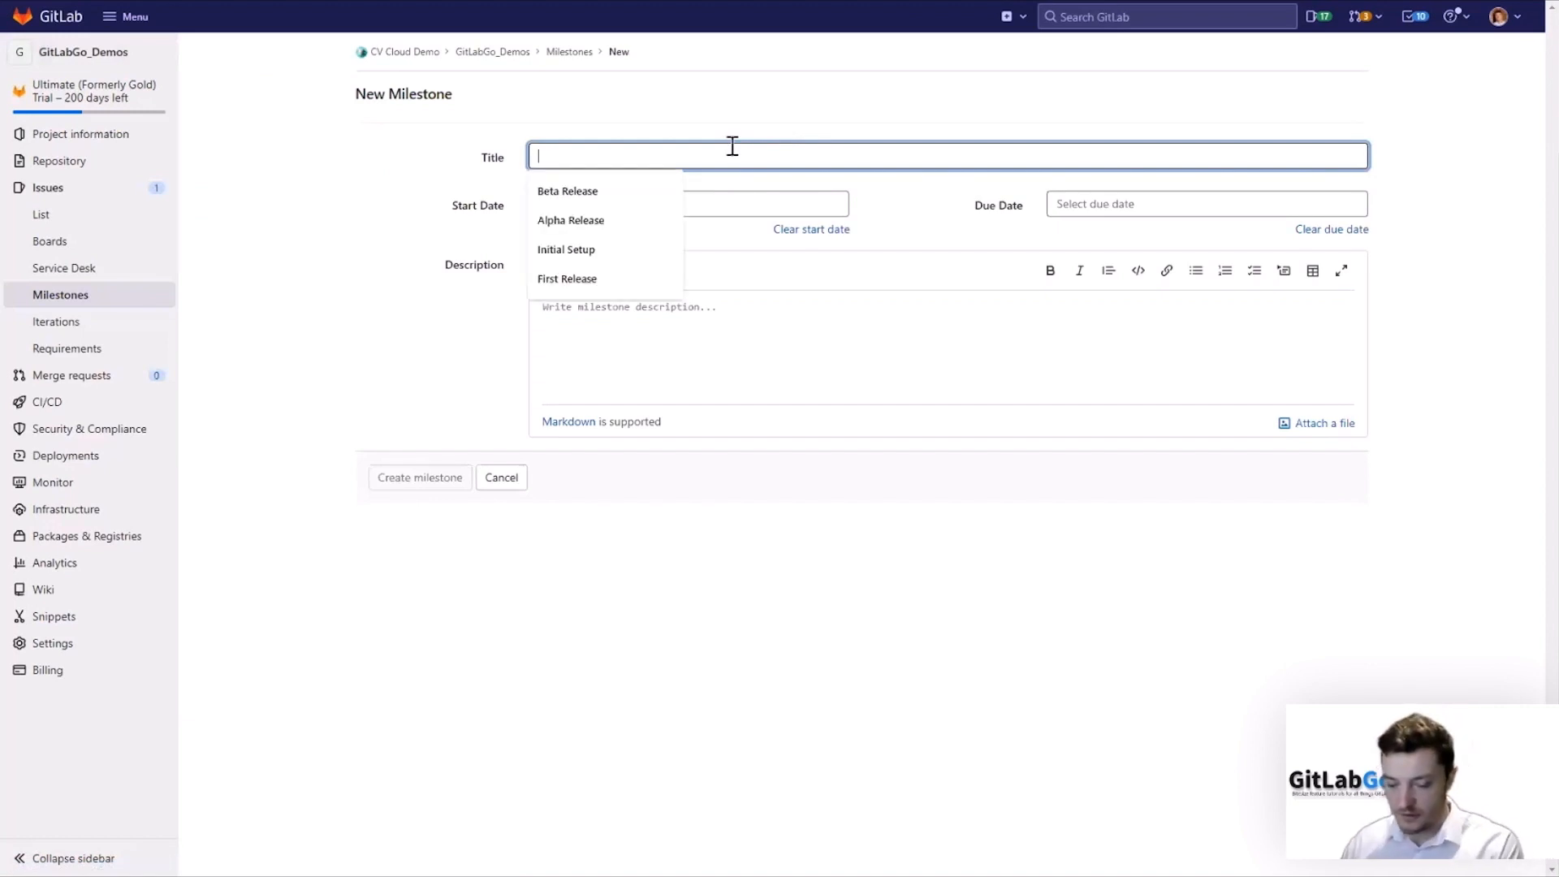
text(Beta Re)
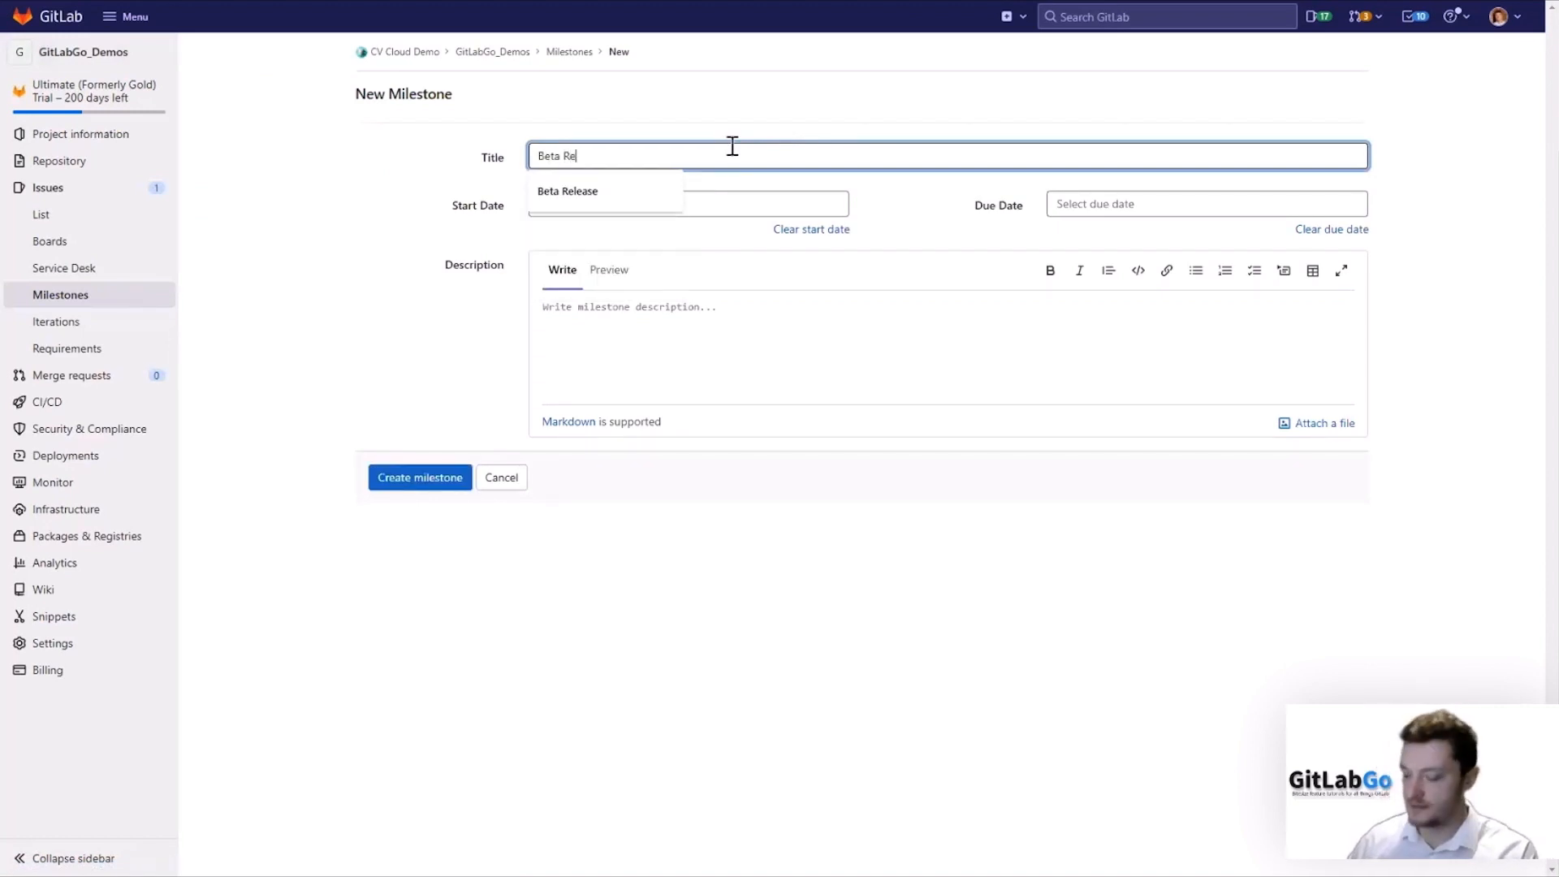
key(Down)
key(Return)
key(Tab)
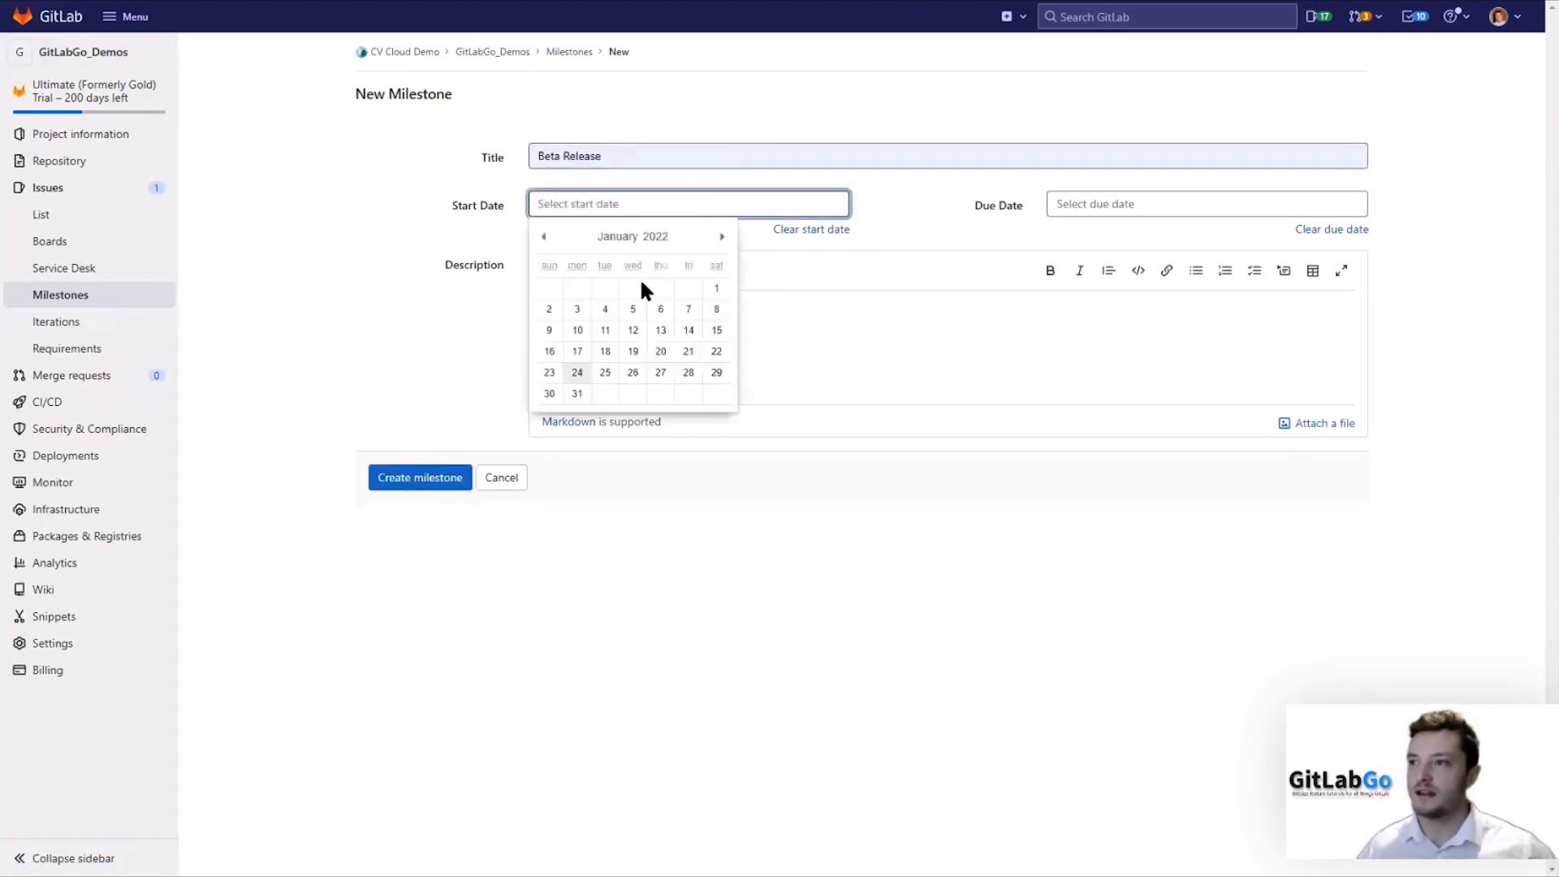
Set the milestone's start date to 2022-01-24 and its due date to 2022-02-28.
click(577, 372)
click(1231, 203)
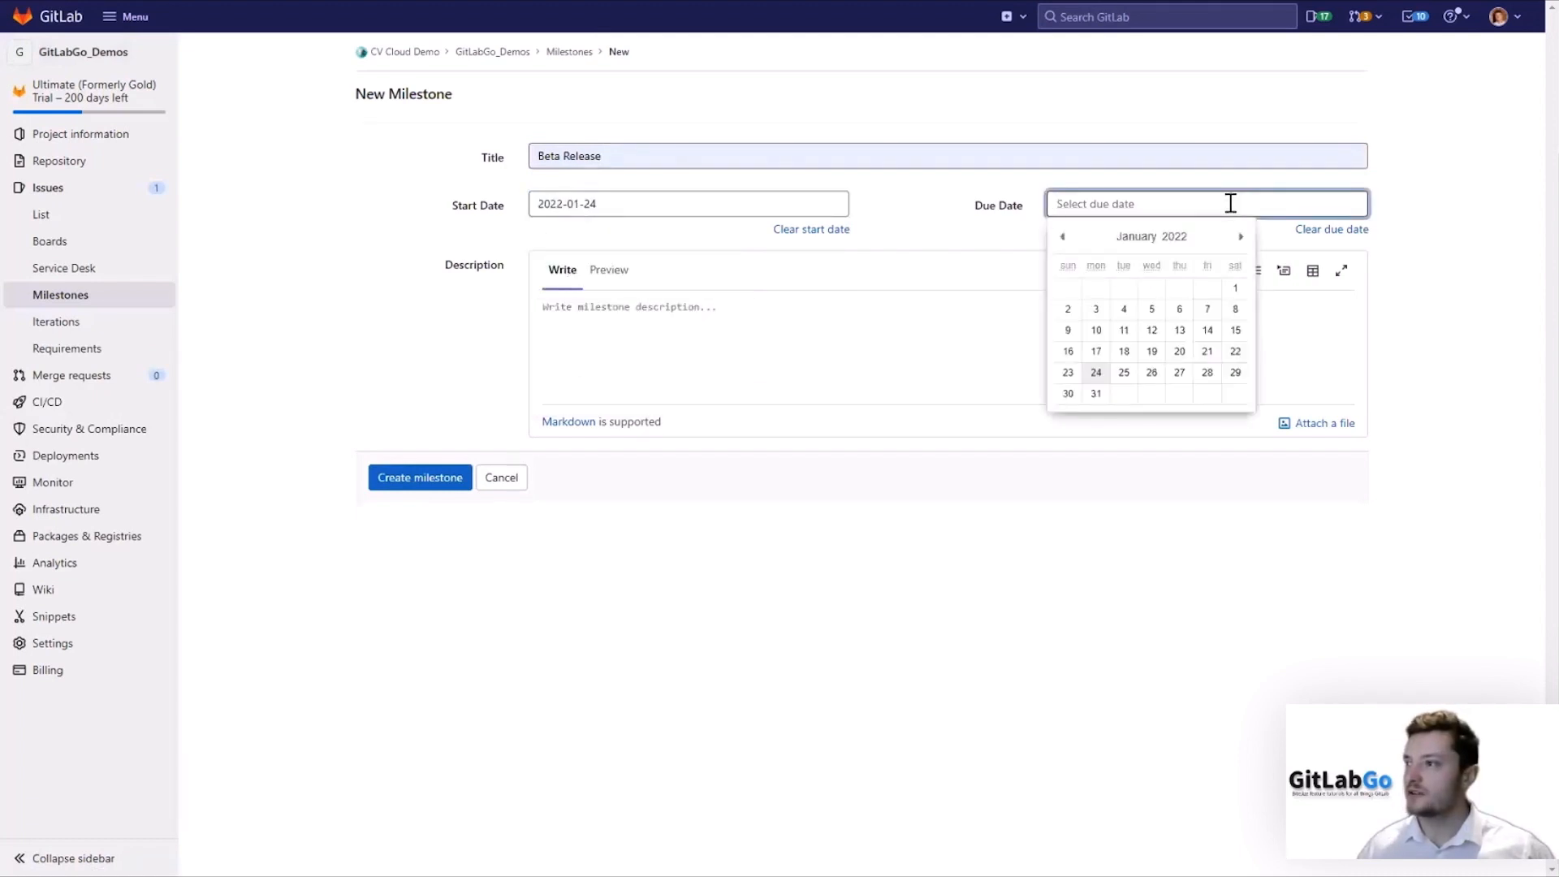
click(1240, 236)
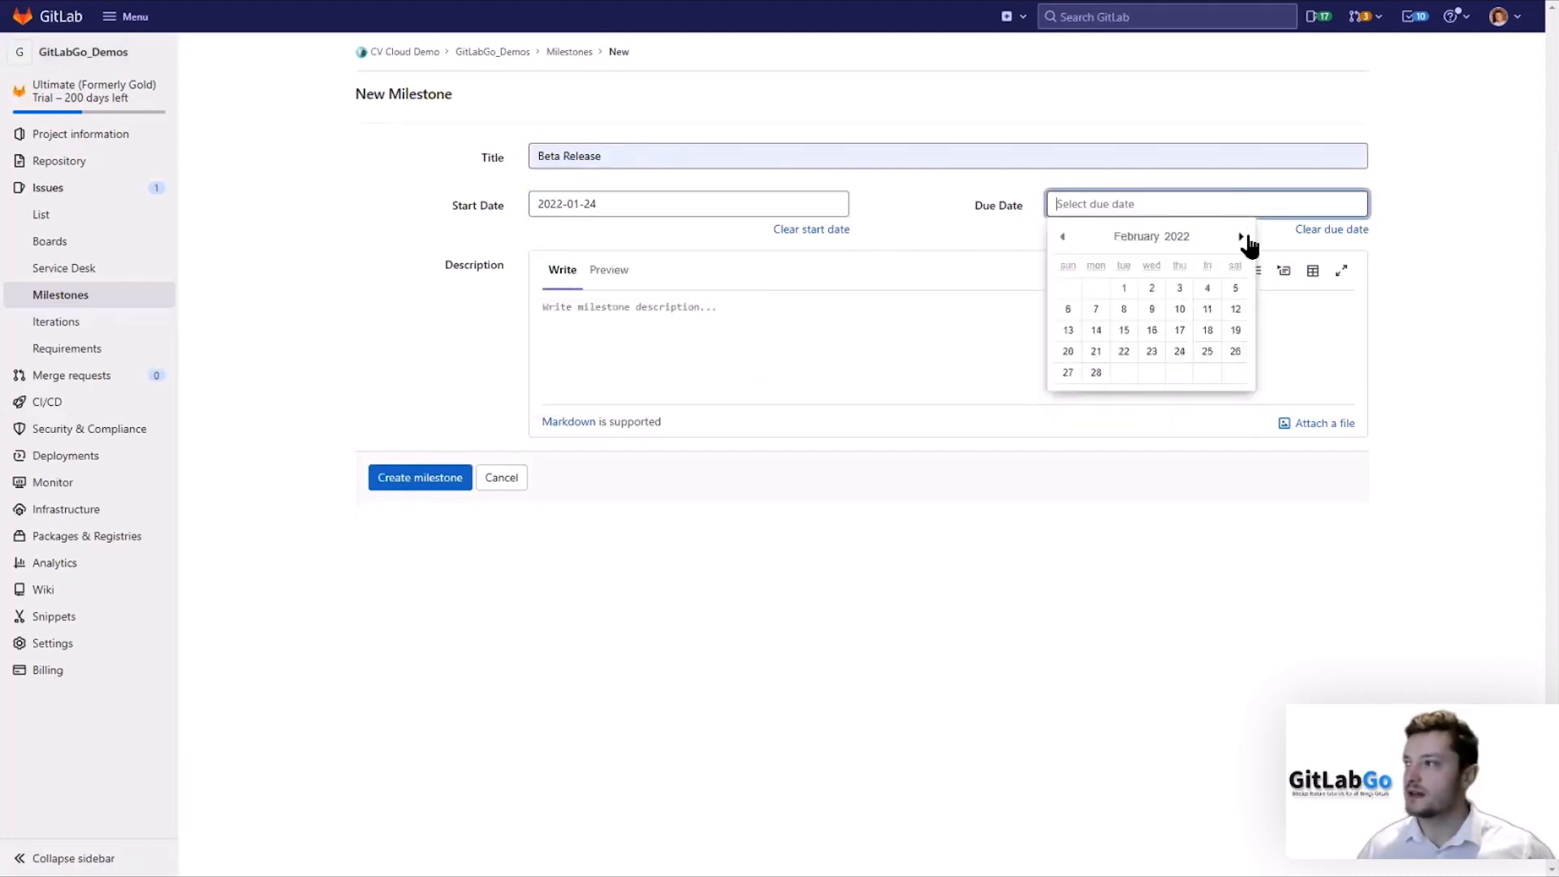
click(1097, 373)
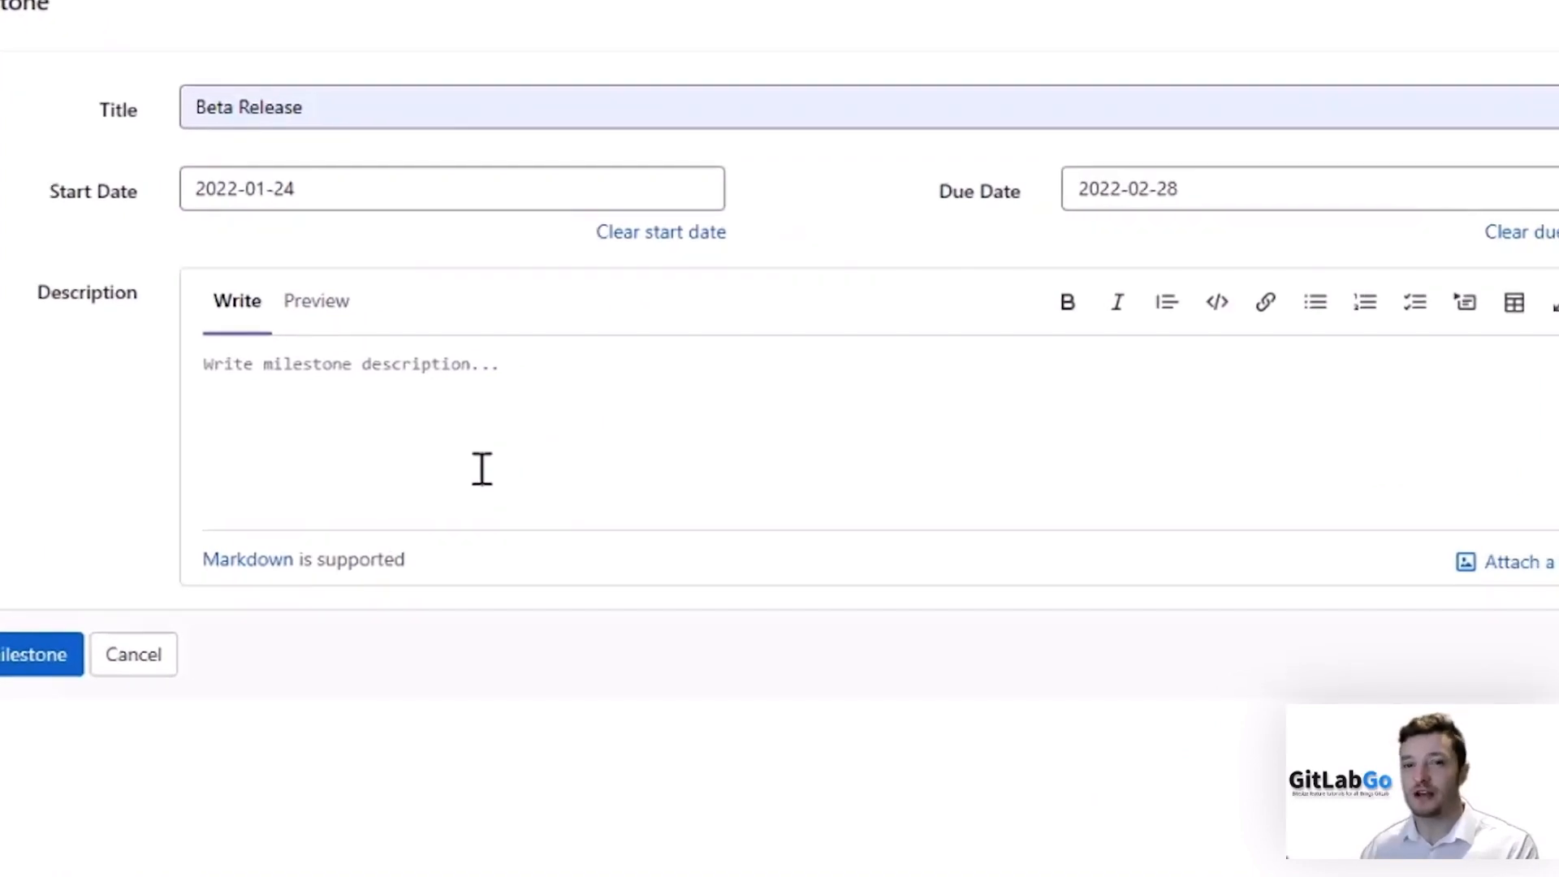
Write a description with task-list items 'Checklist Item 1' and 'Checklist Item 2', preview it, and create the milestone.
click(483, 468)
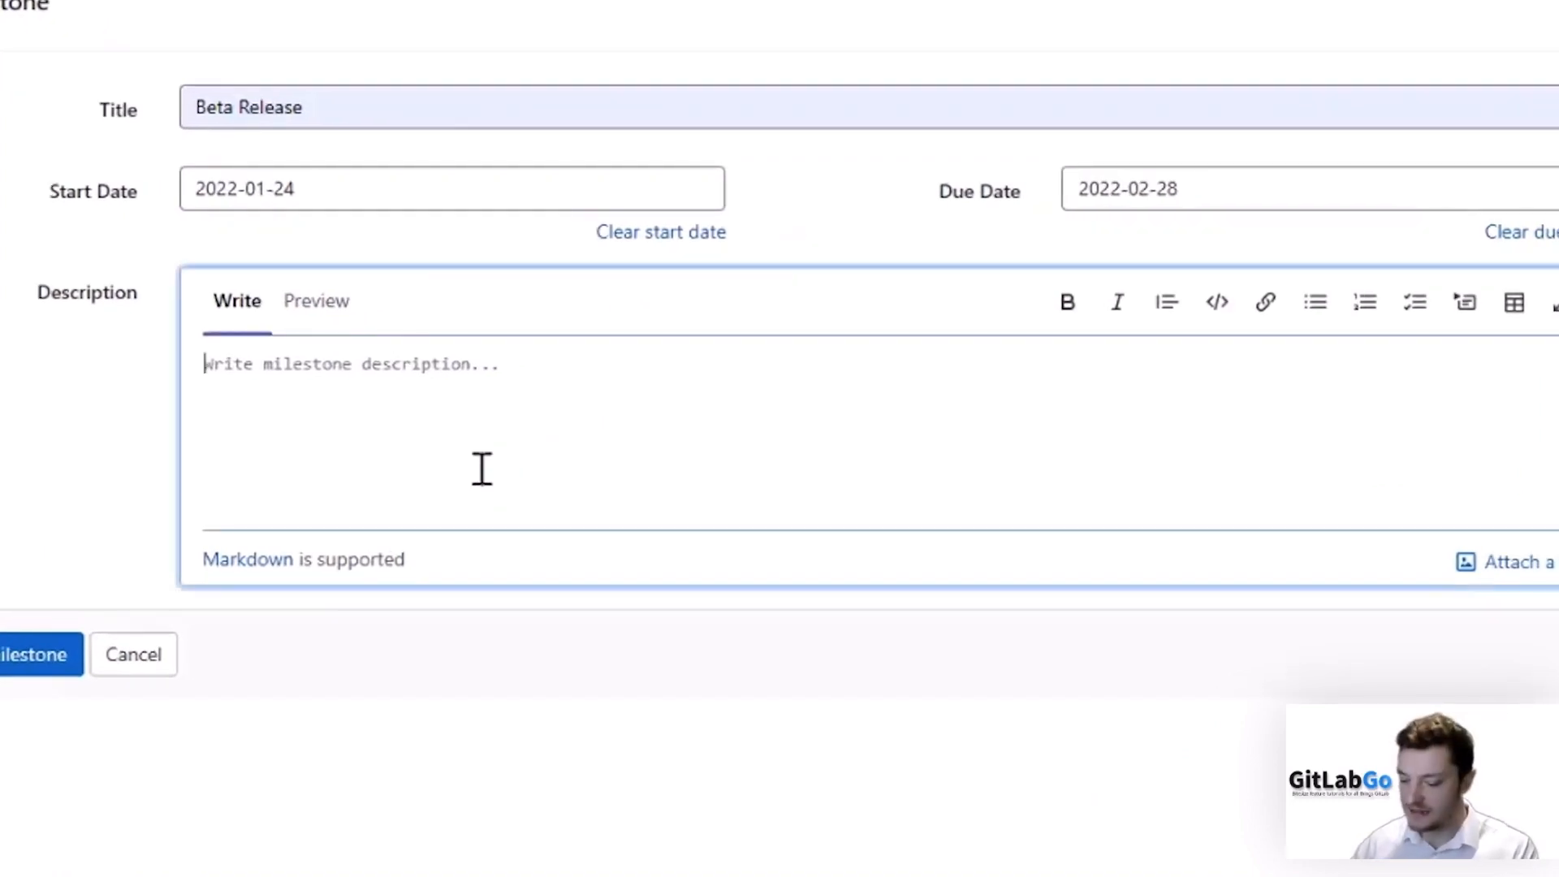
text(- [ )
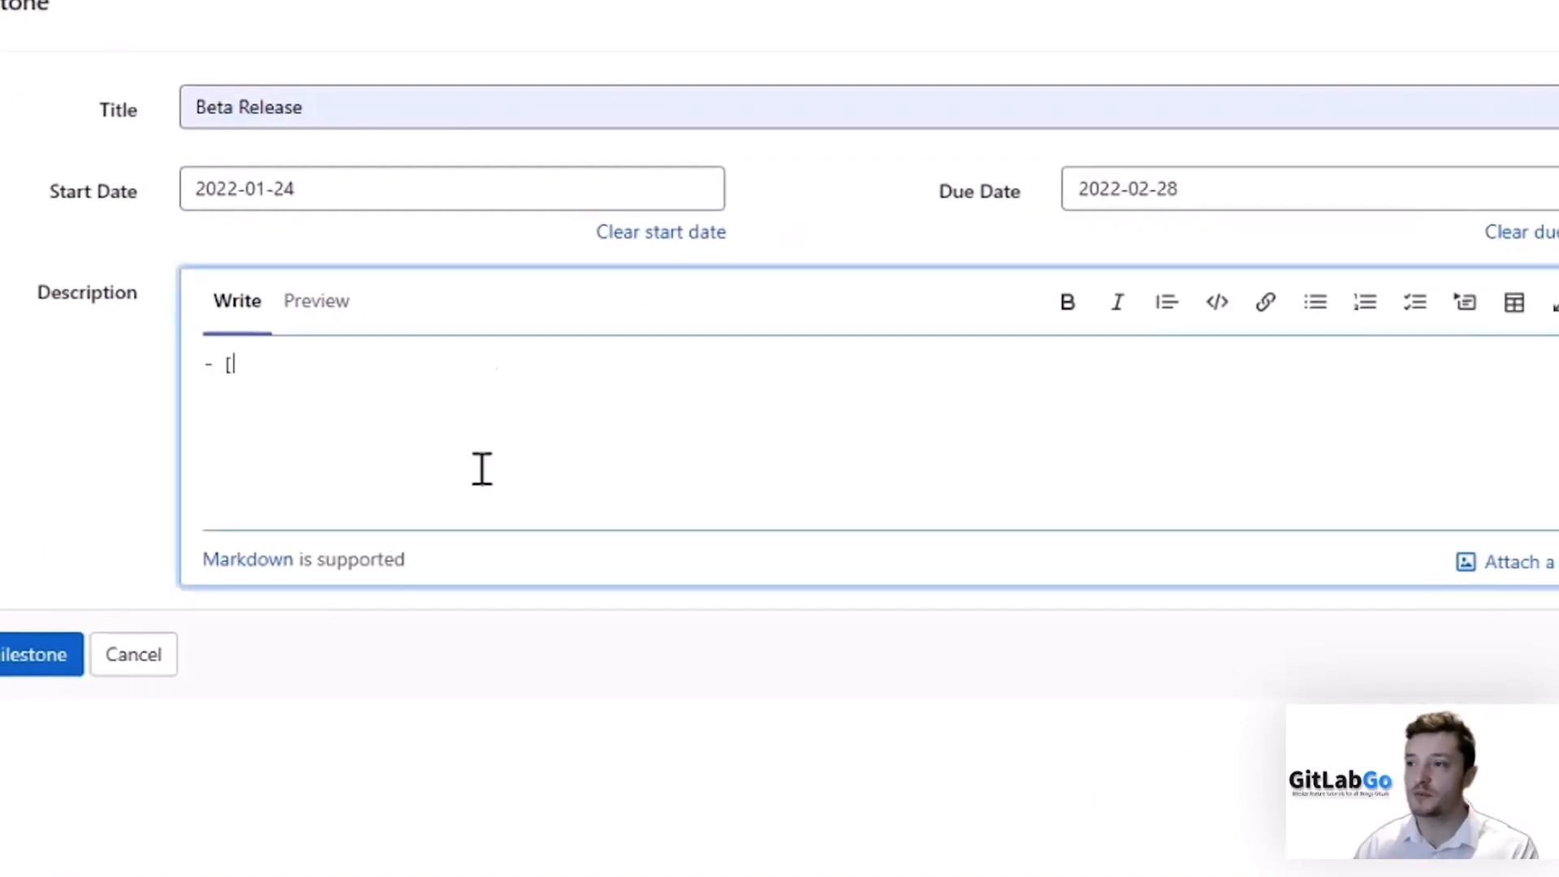
text(])
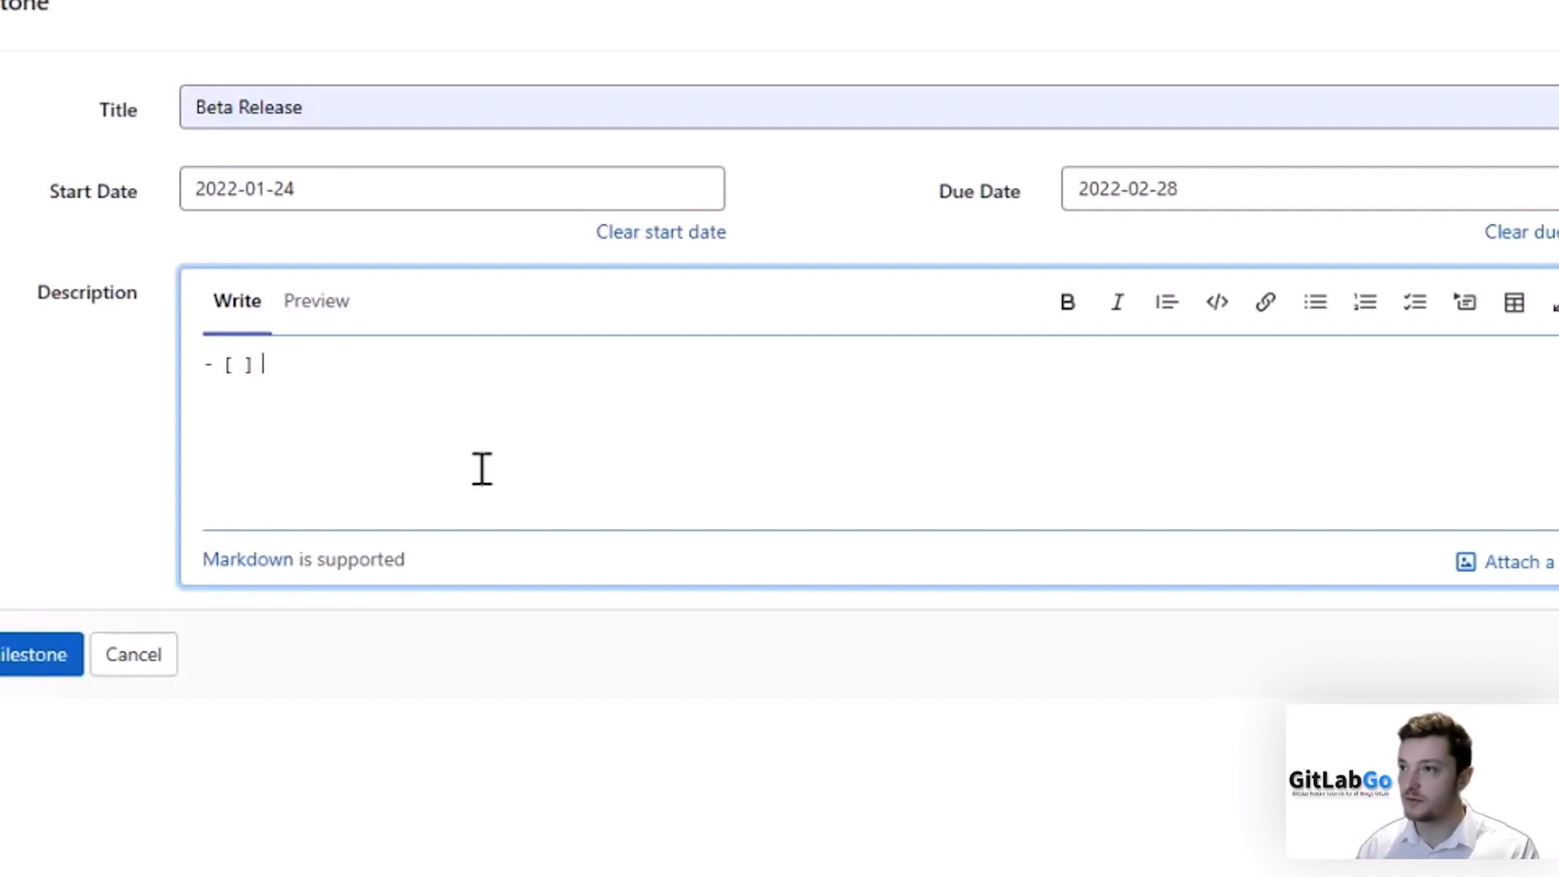
text( Che)
key(BackSpace)
text(hecklist Item 1)
key(Return)
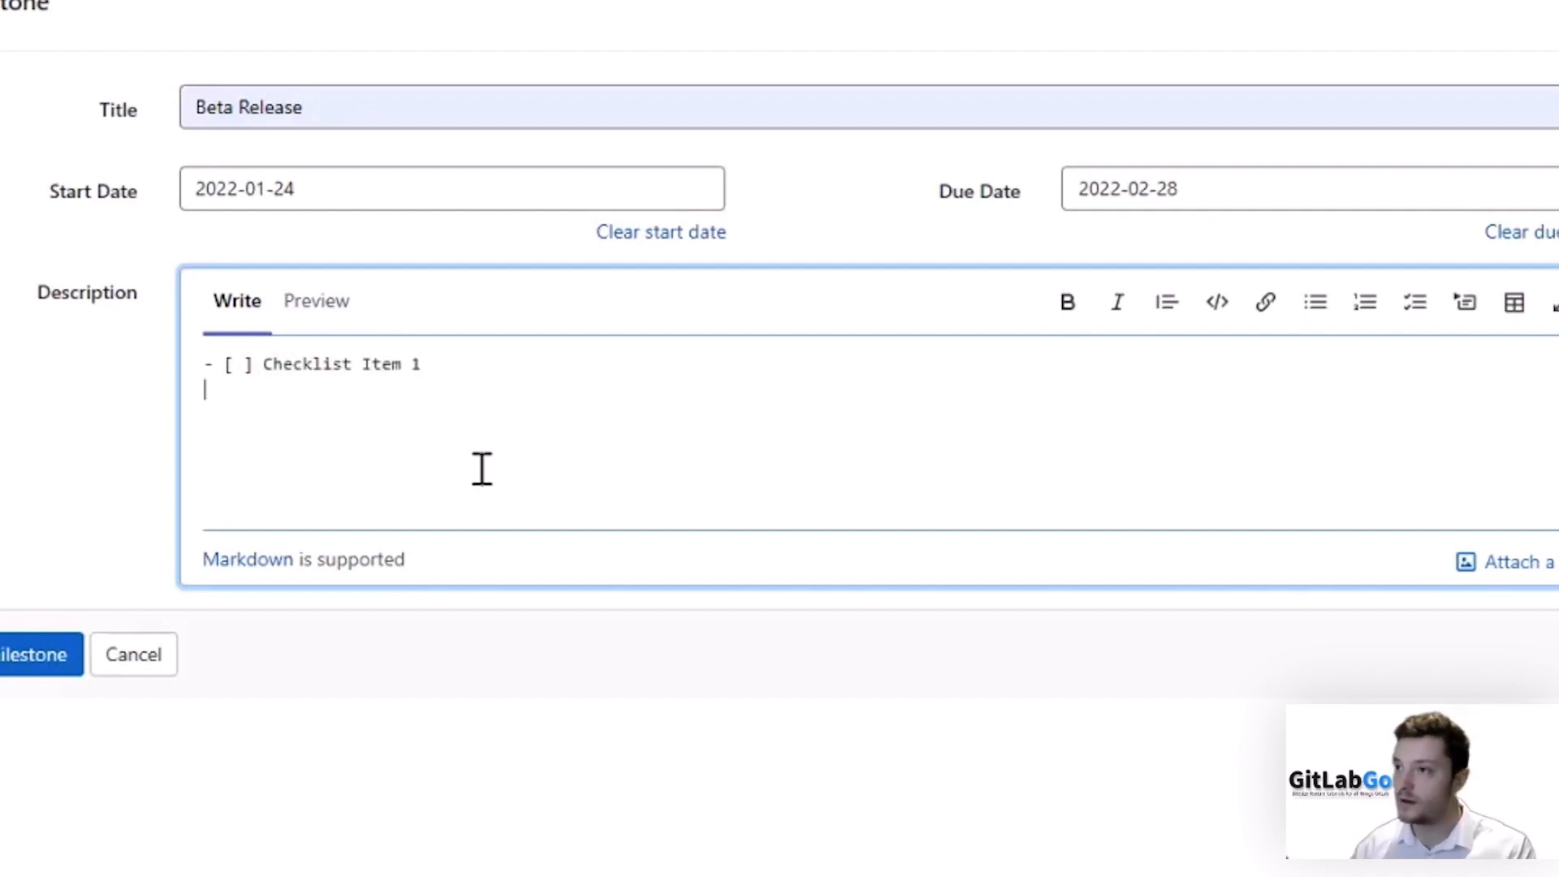
text(-)
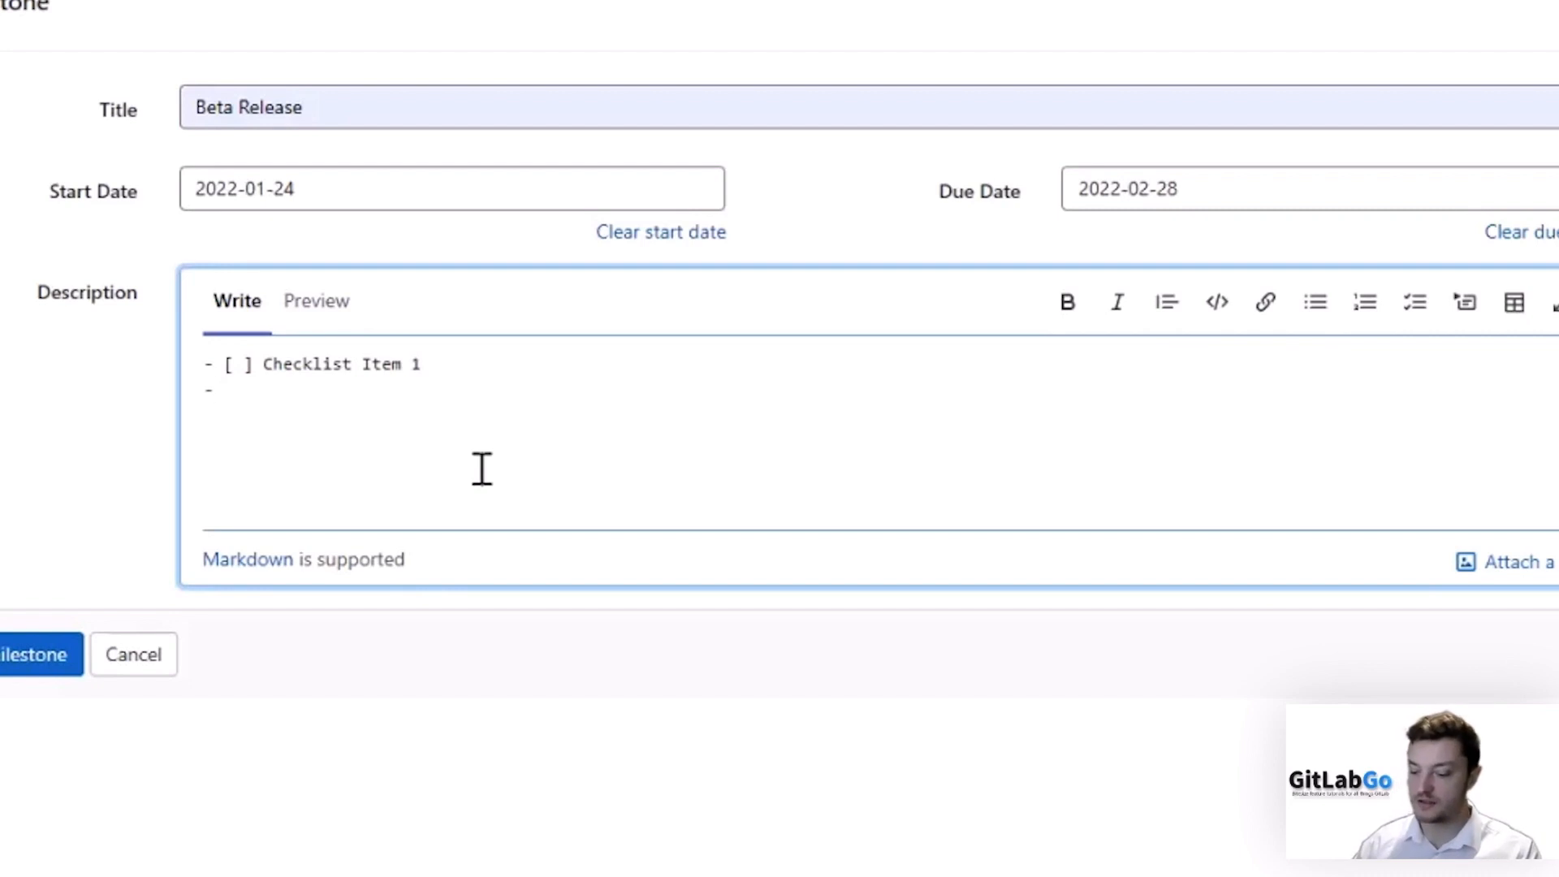
text( [ ] Checklis)
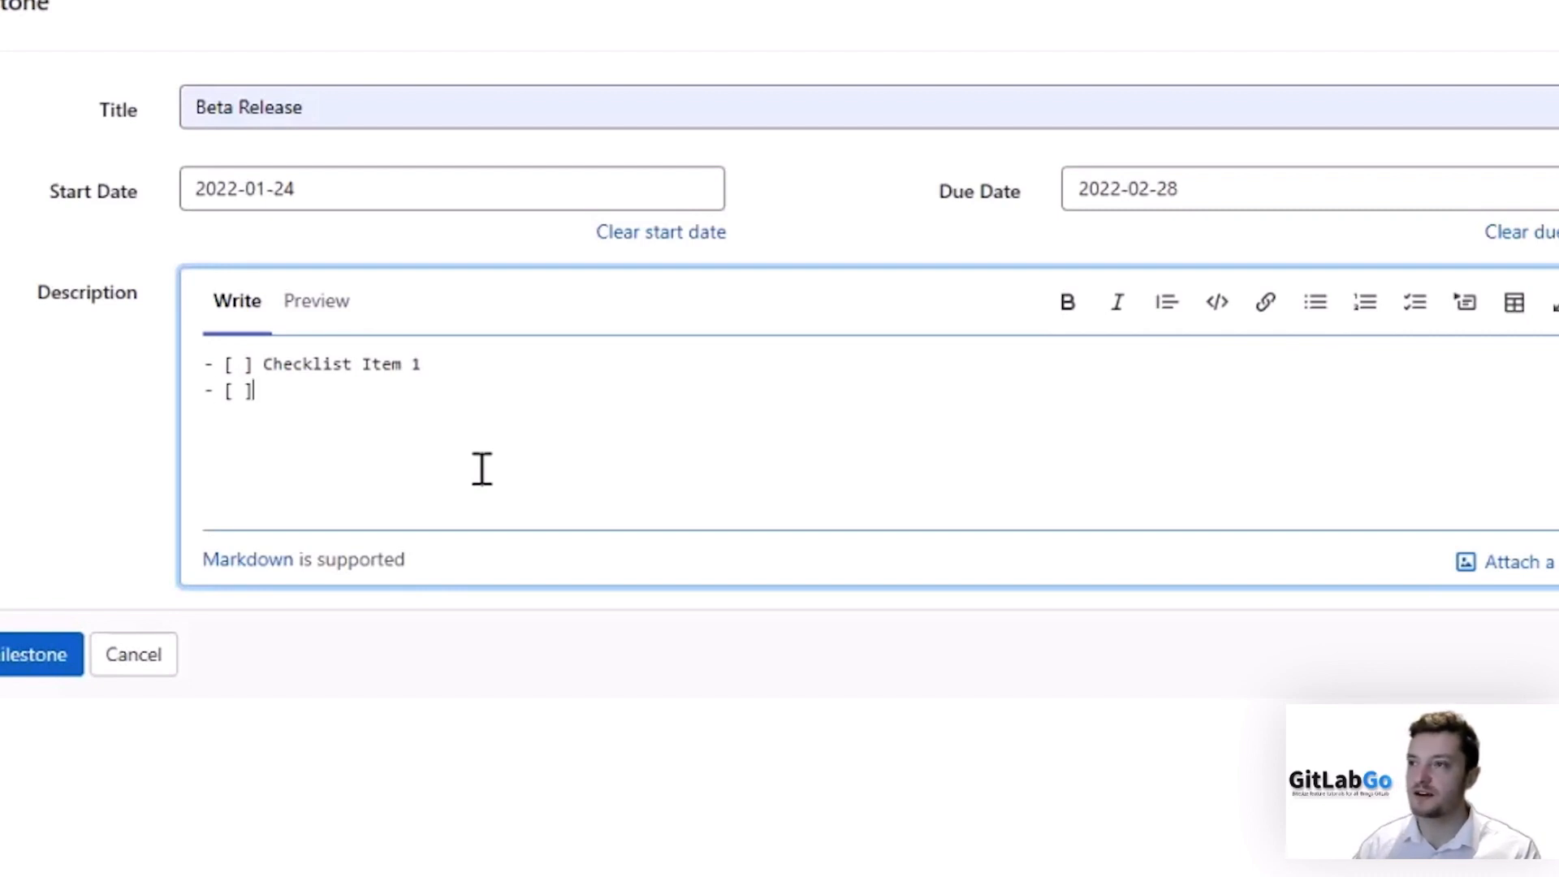
text(t Item 2)
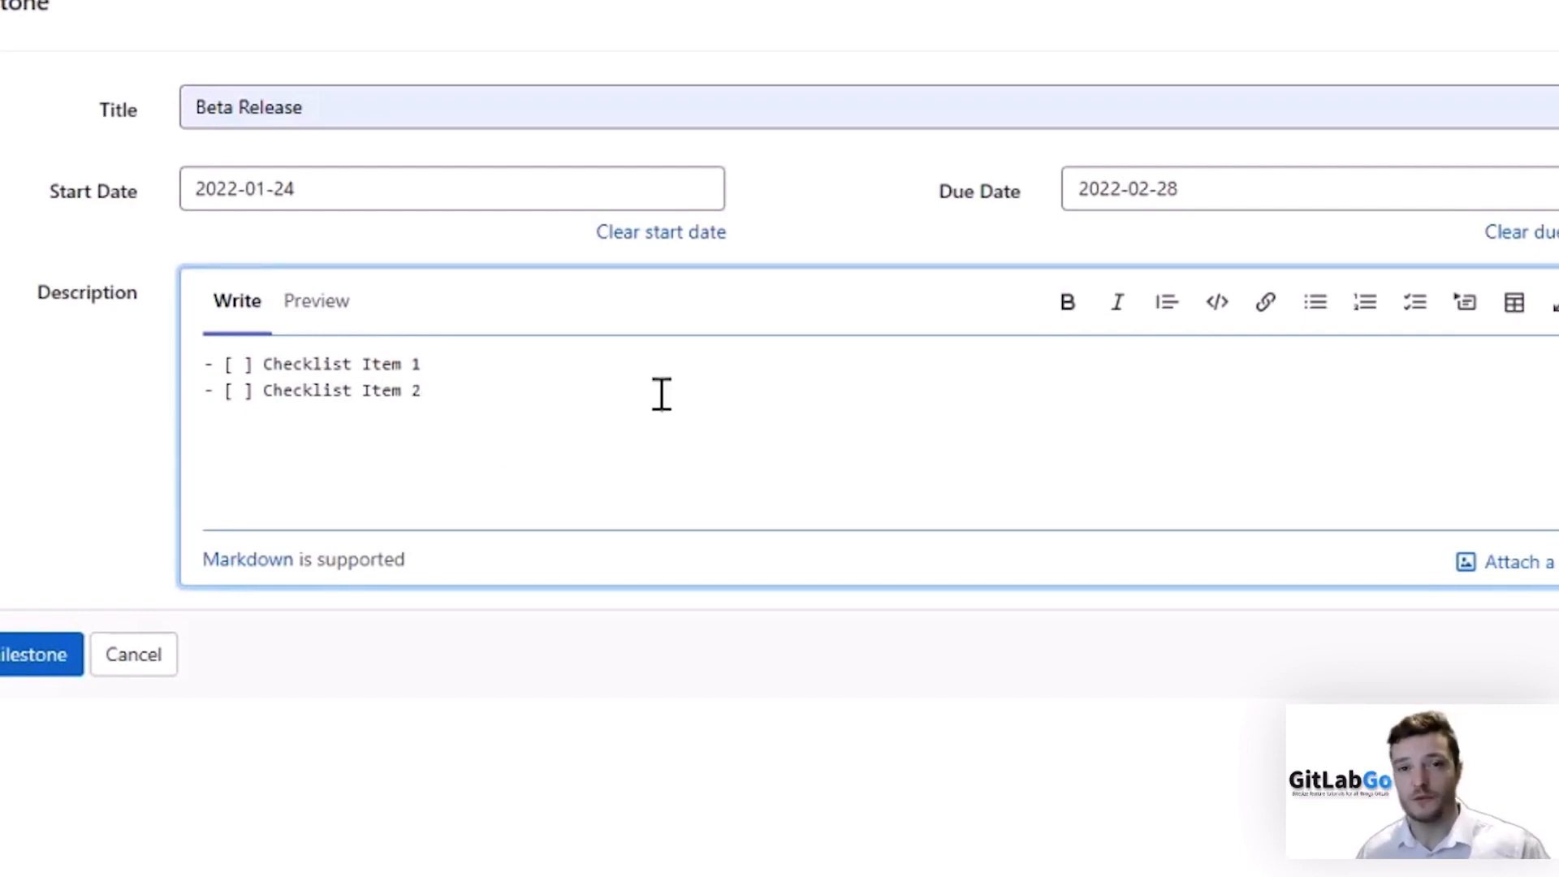
click(338, 318)
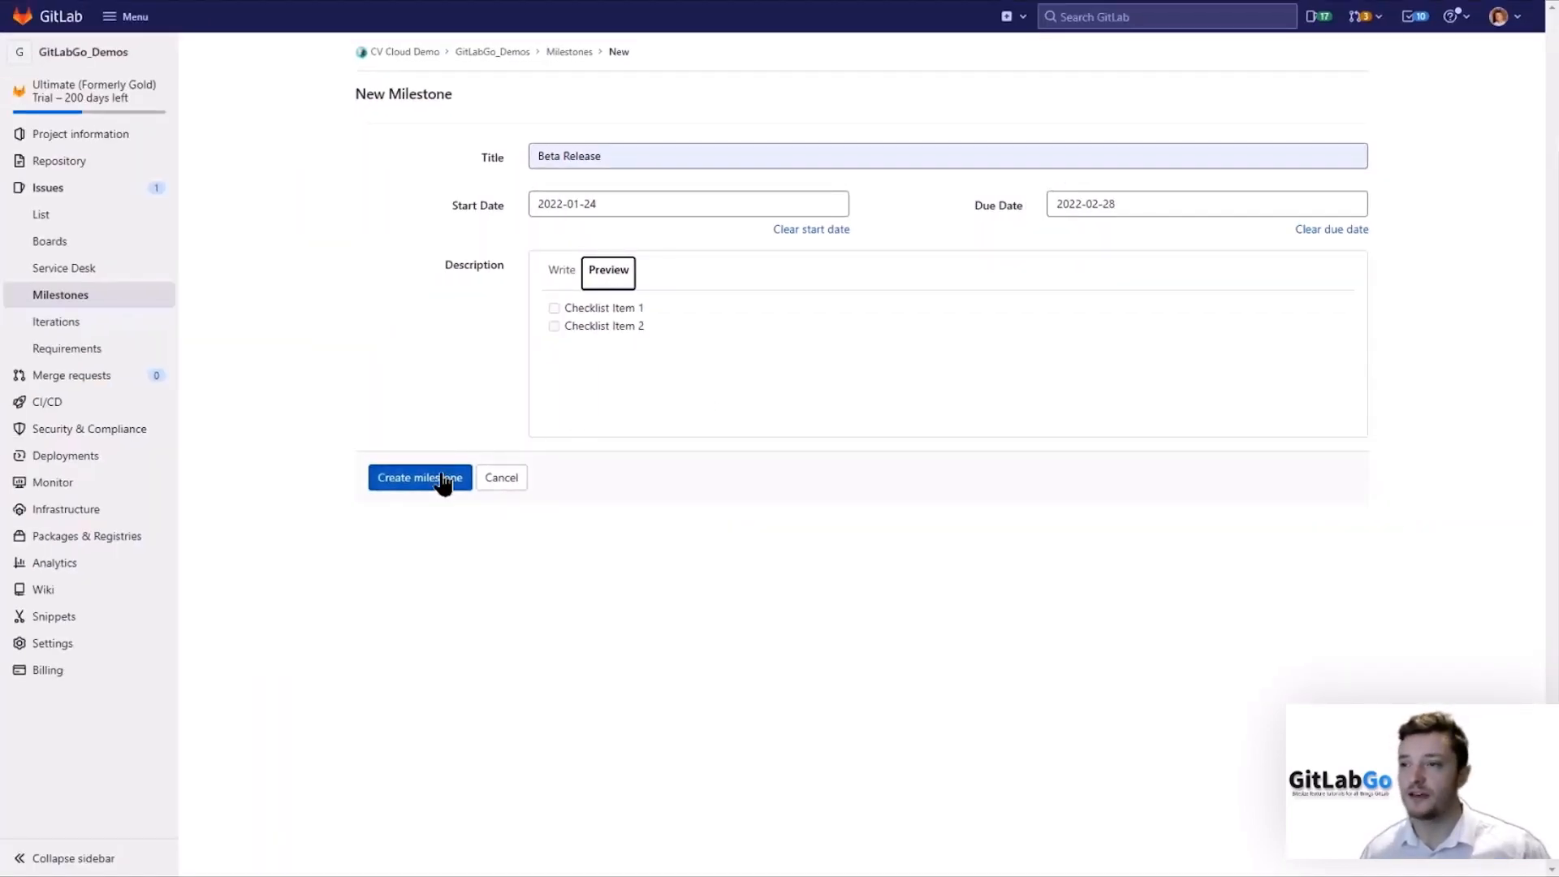
click(443, 477)
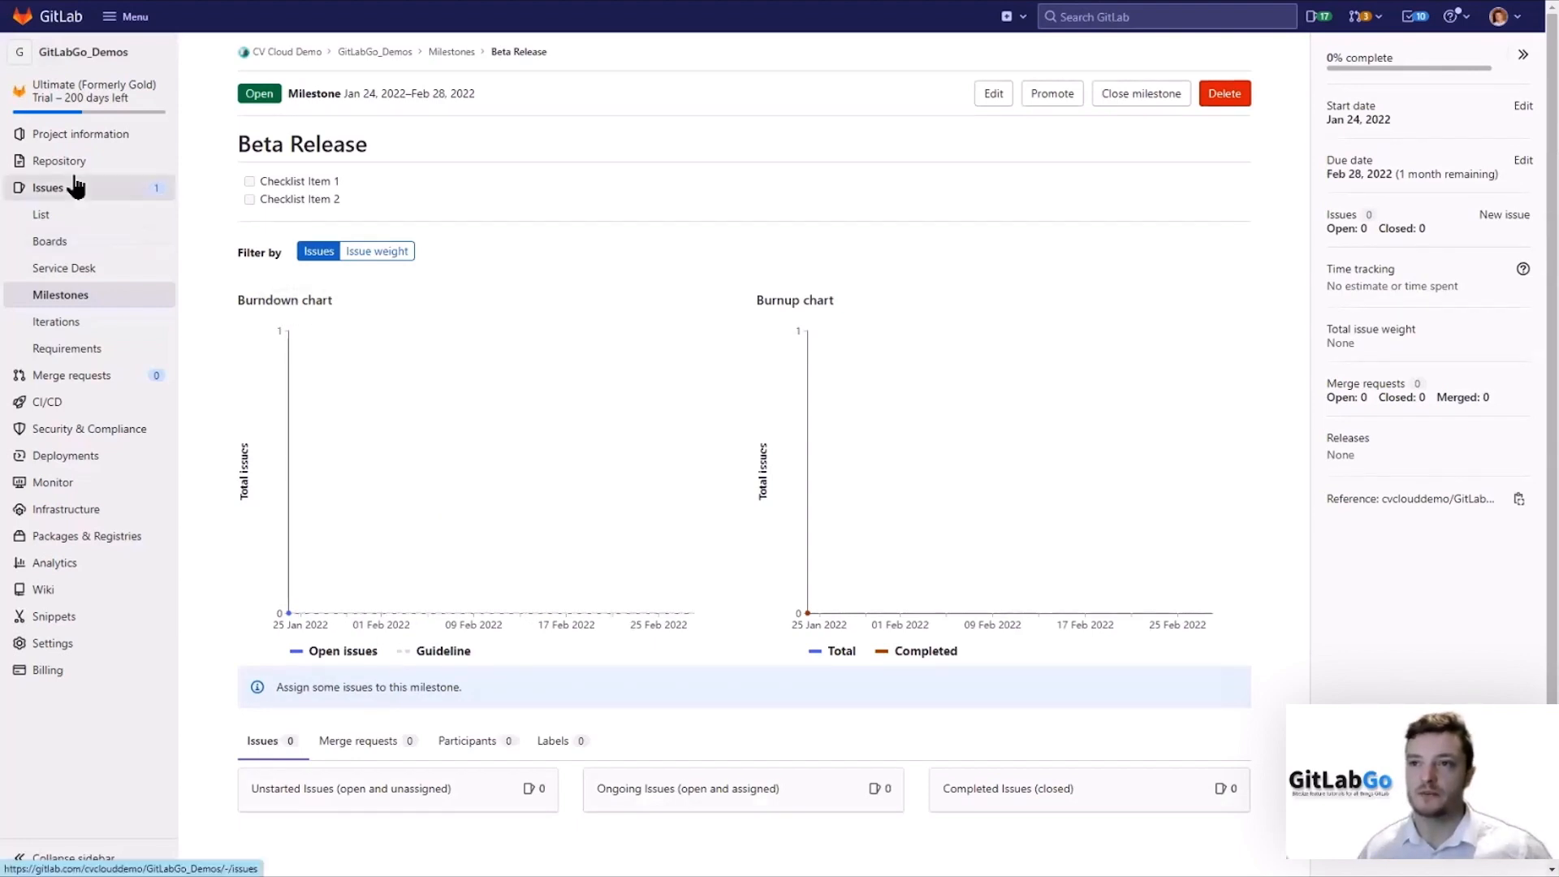
Assign the Beta Release milestone to the issue 'Test Issue #1: Create Login Page'.
click(69, 218)
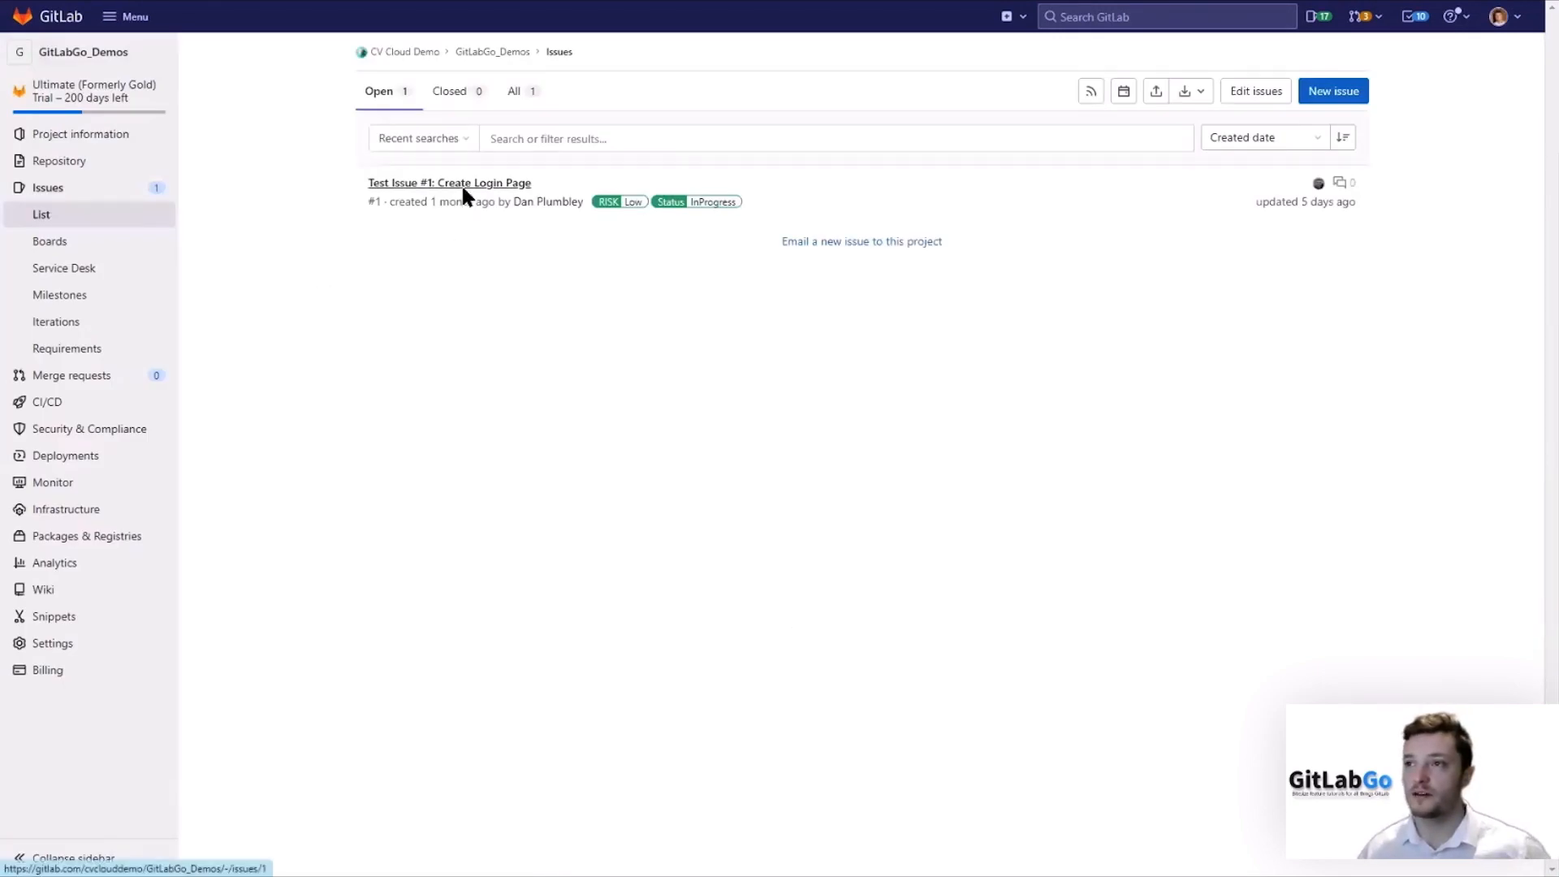
click(463, 184)
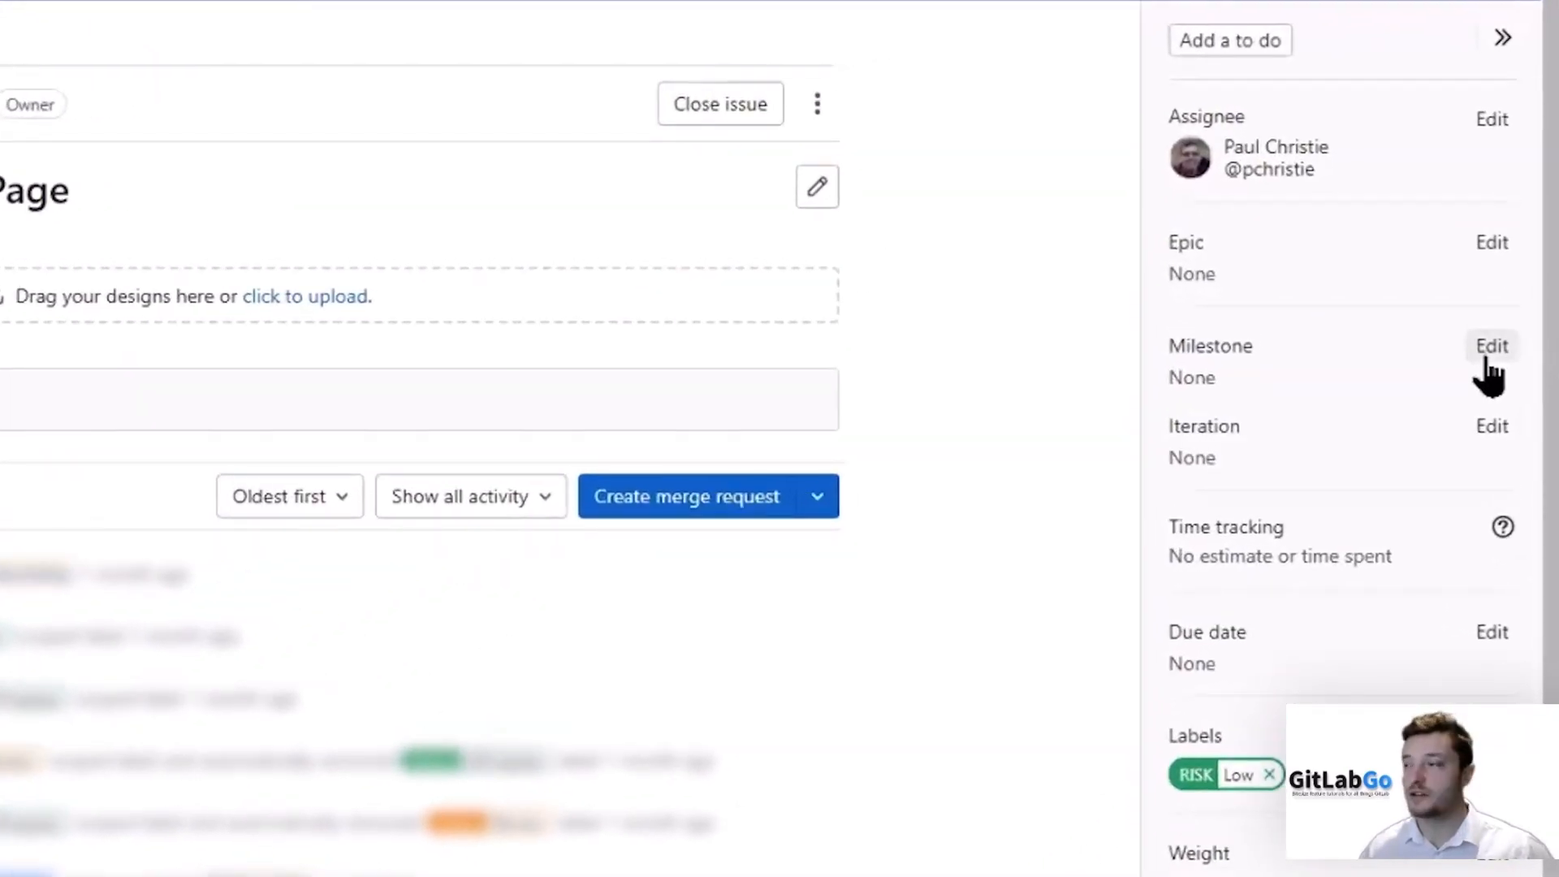
click(1491, 349)
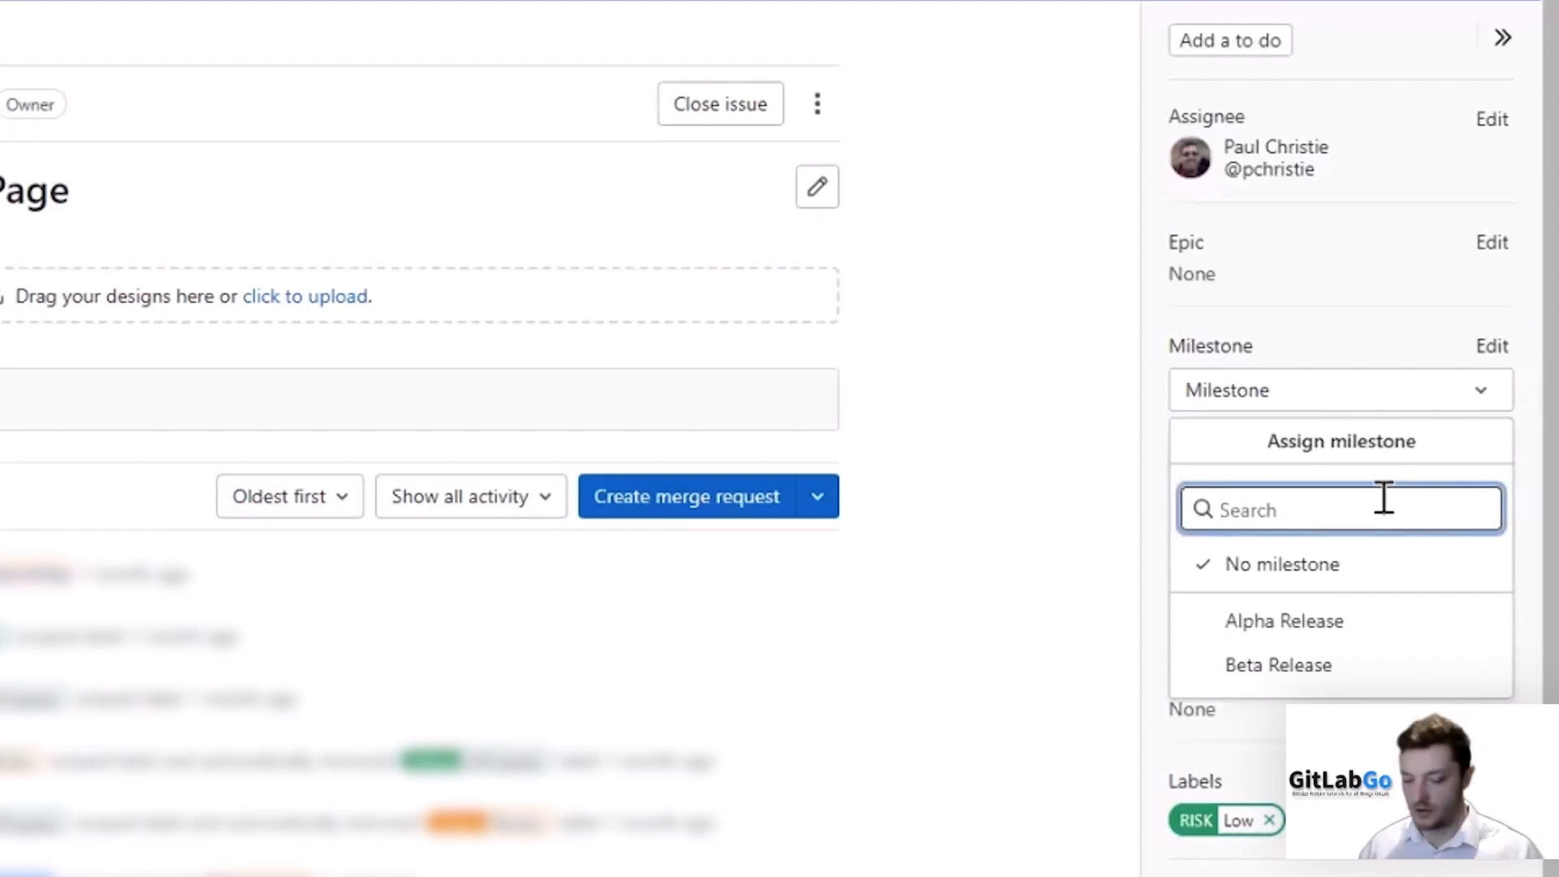
text(beta)
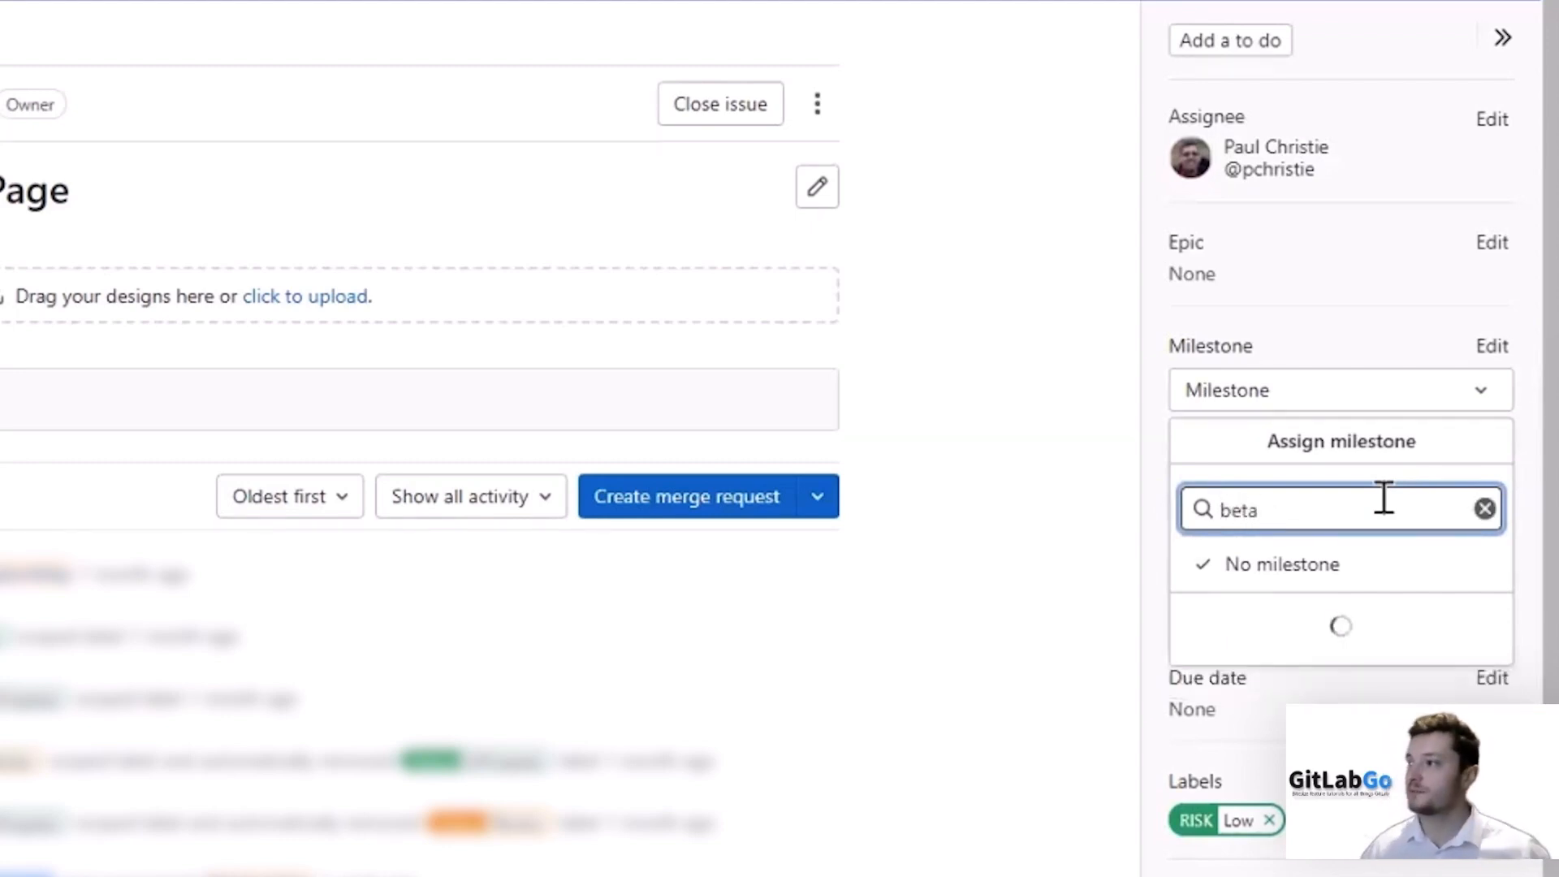
click(1355, 624)
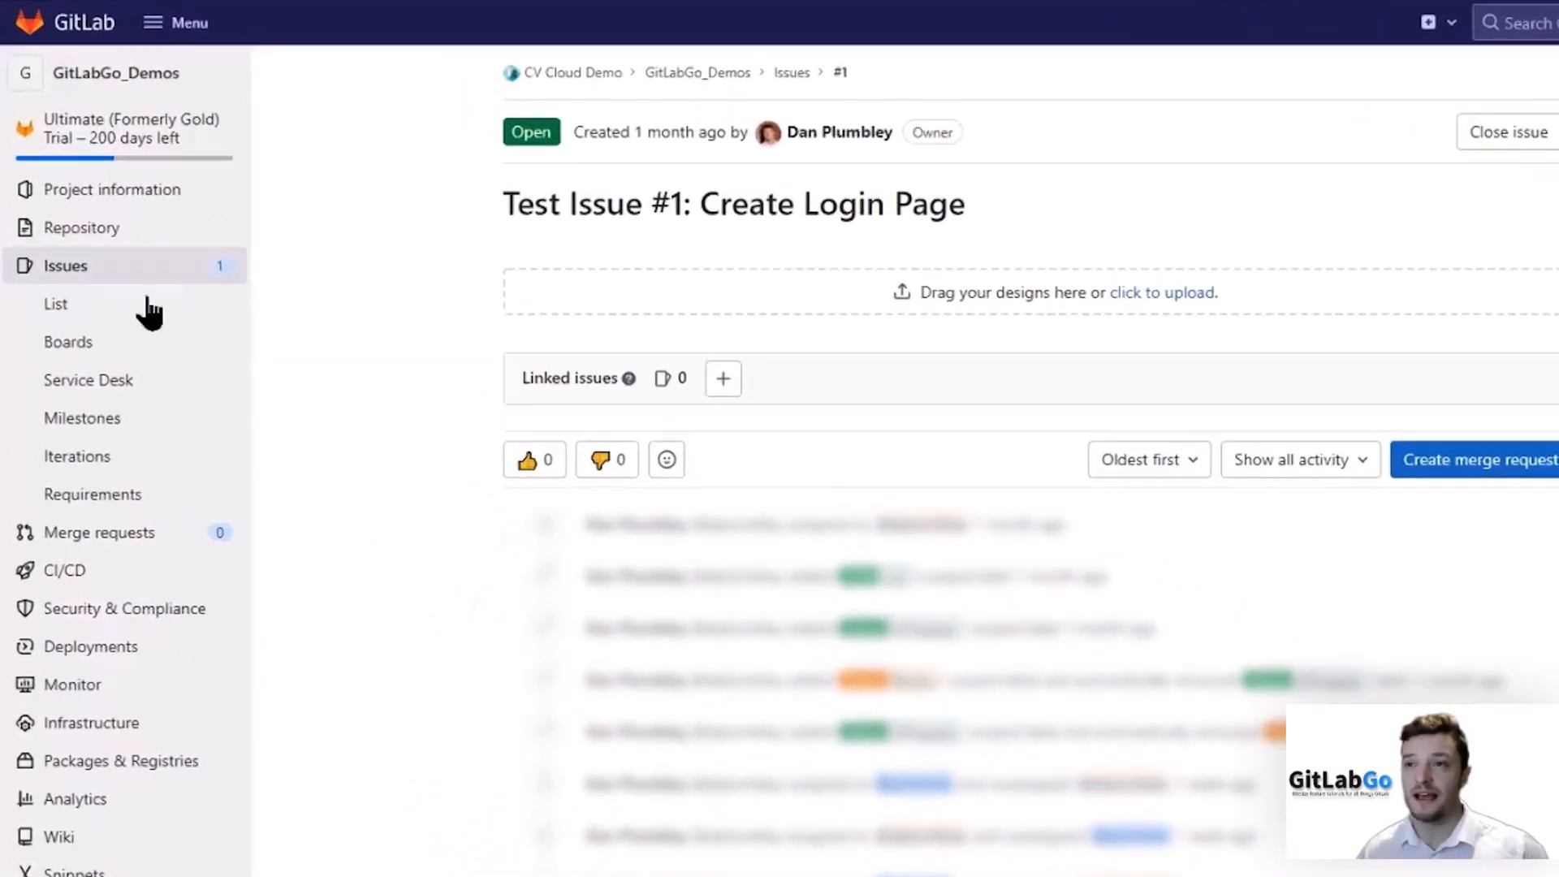
Create a new issue board named Milestones.
click(138, 341)
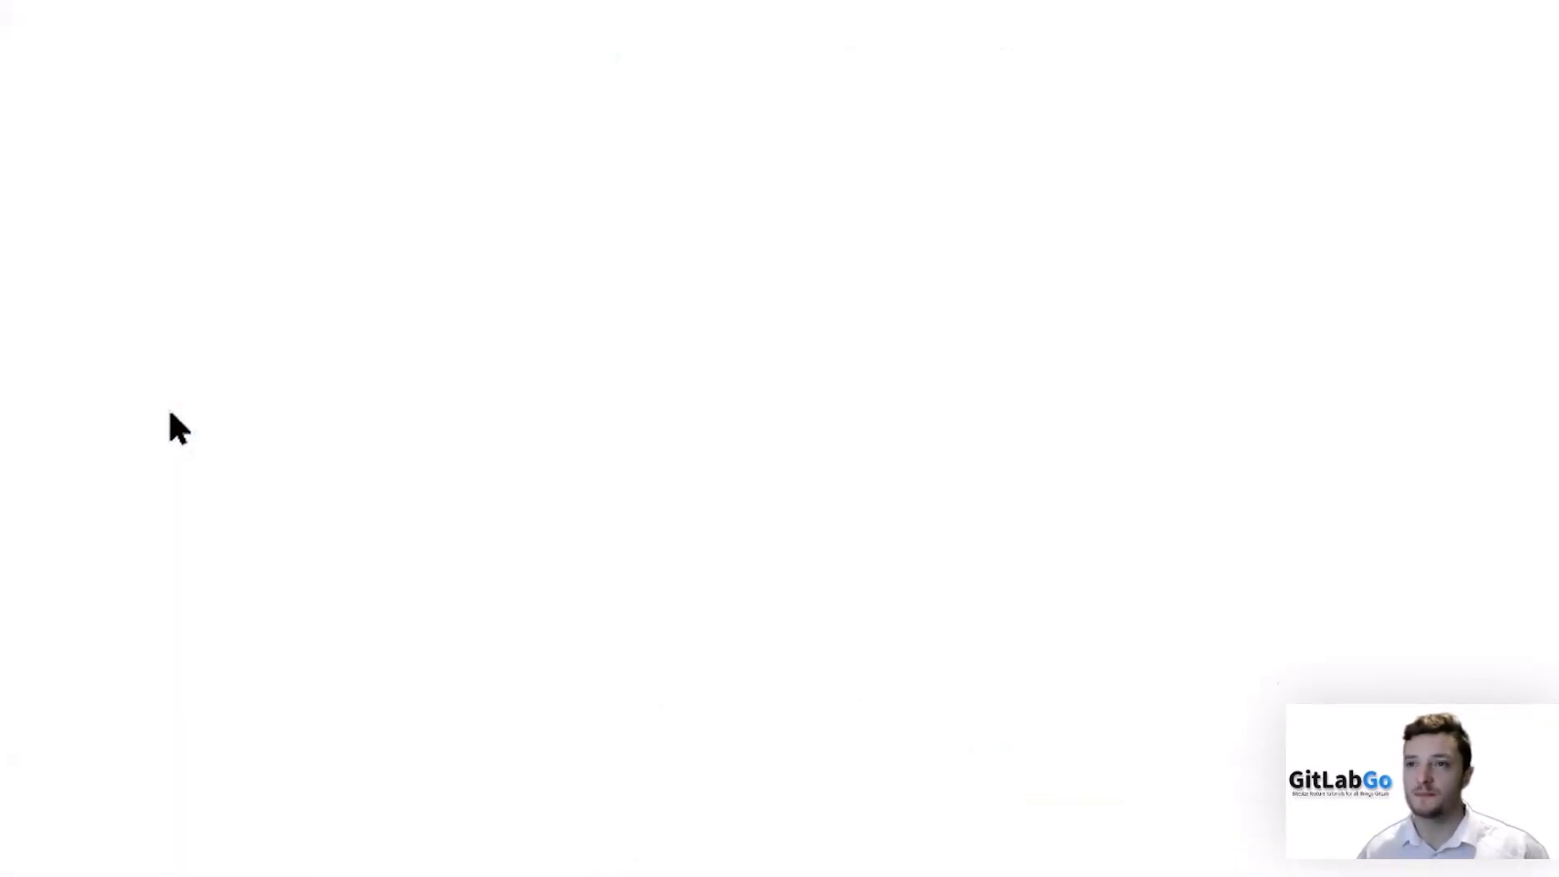
click(423, 141)
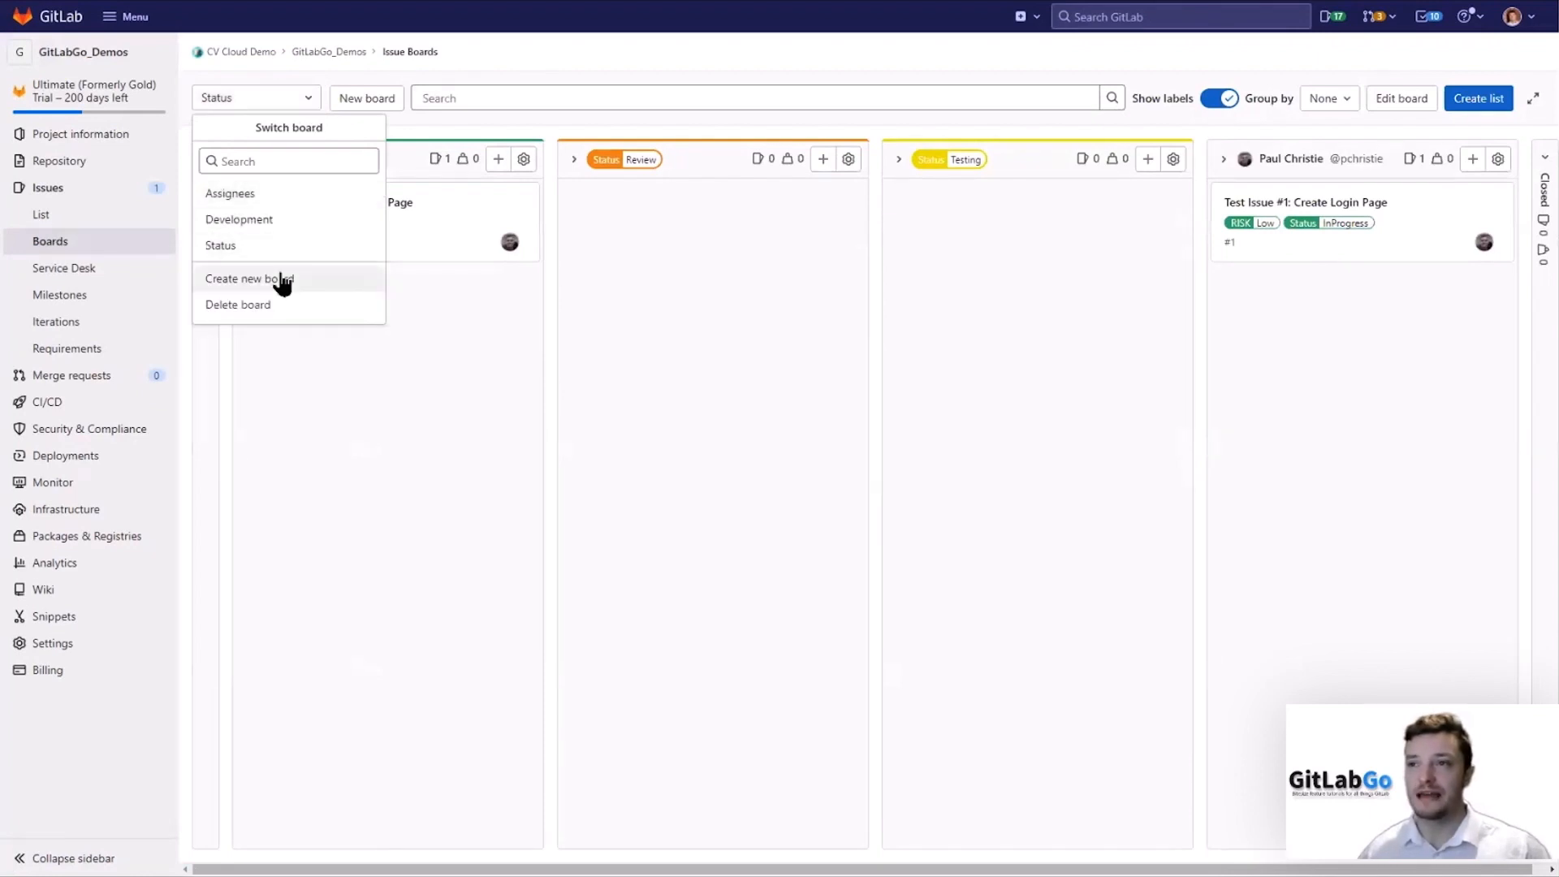
click(282, 280)
click(738, 133)
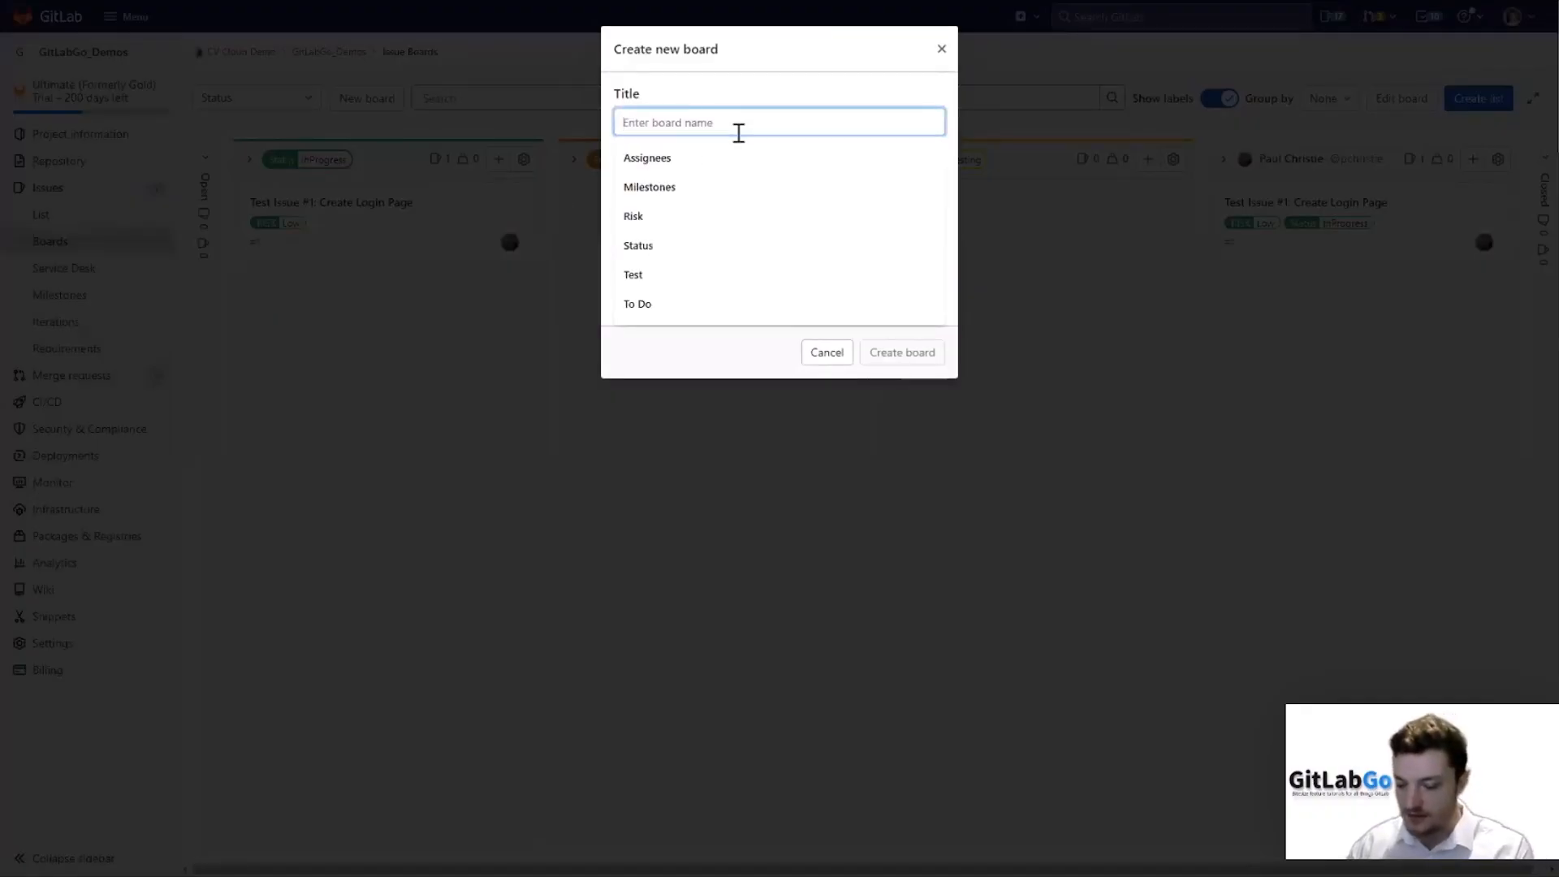
text(Milestones)
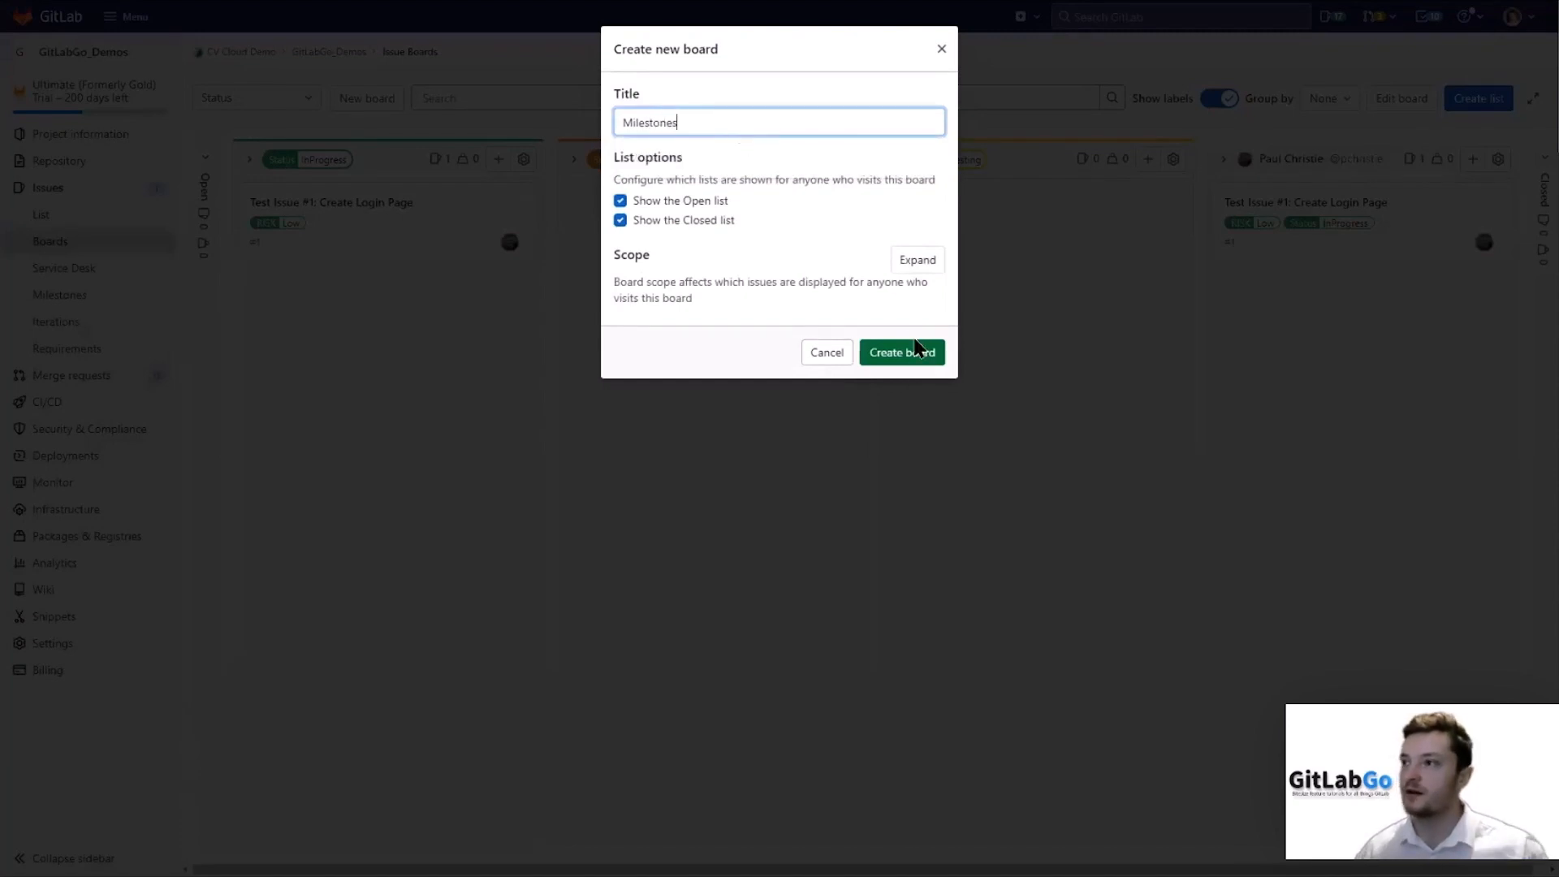
click(915, 352)
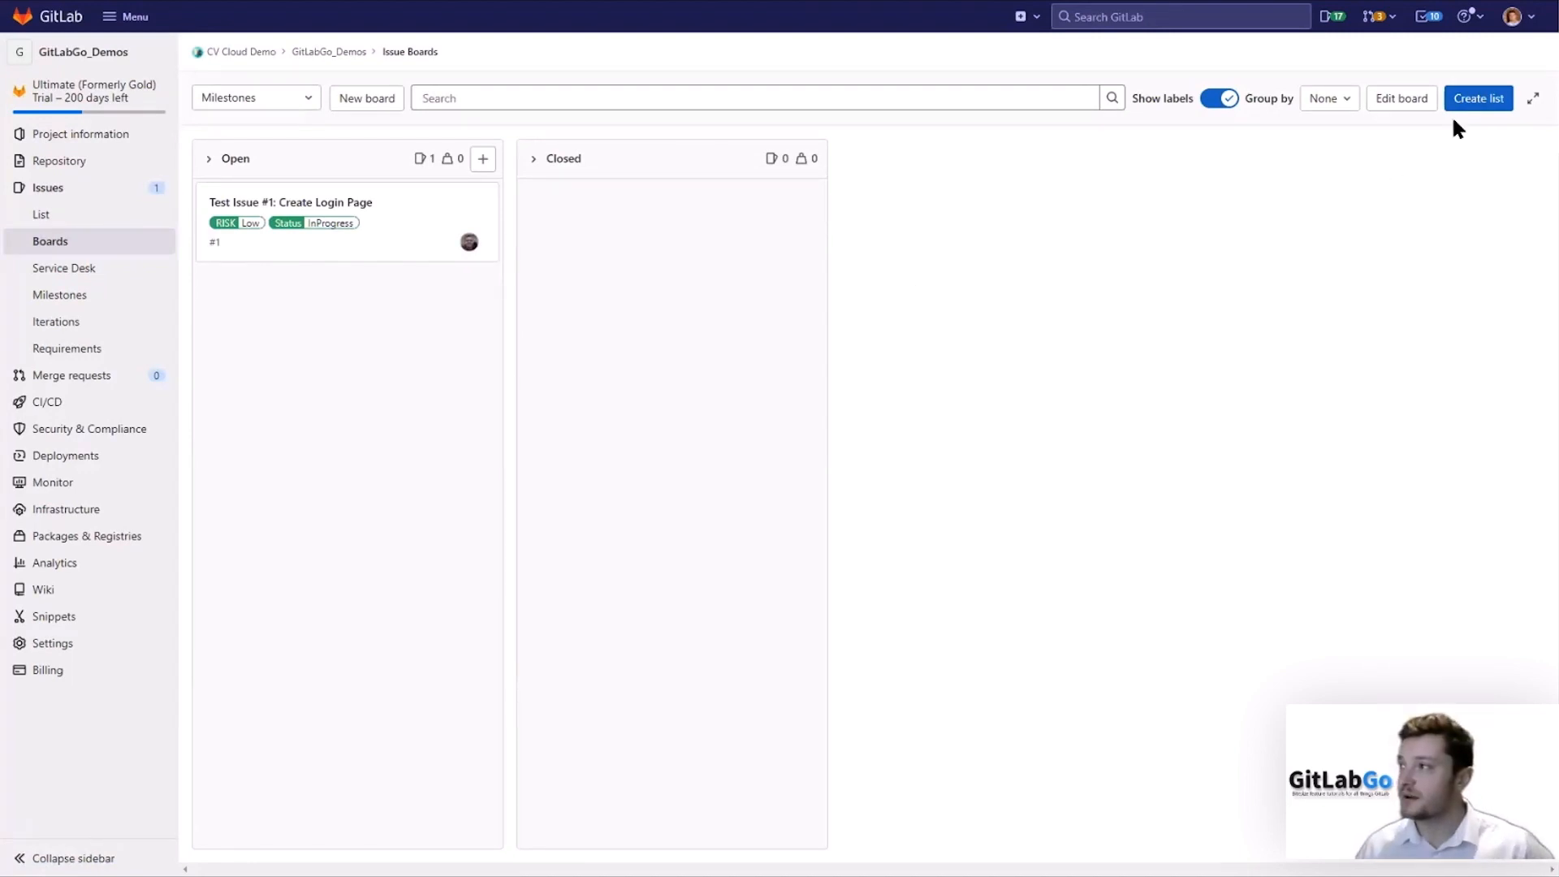
Add a list scoped to the Alpha Release milestone to the board.
click(1470, 105)
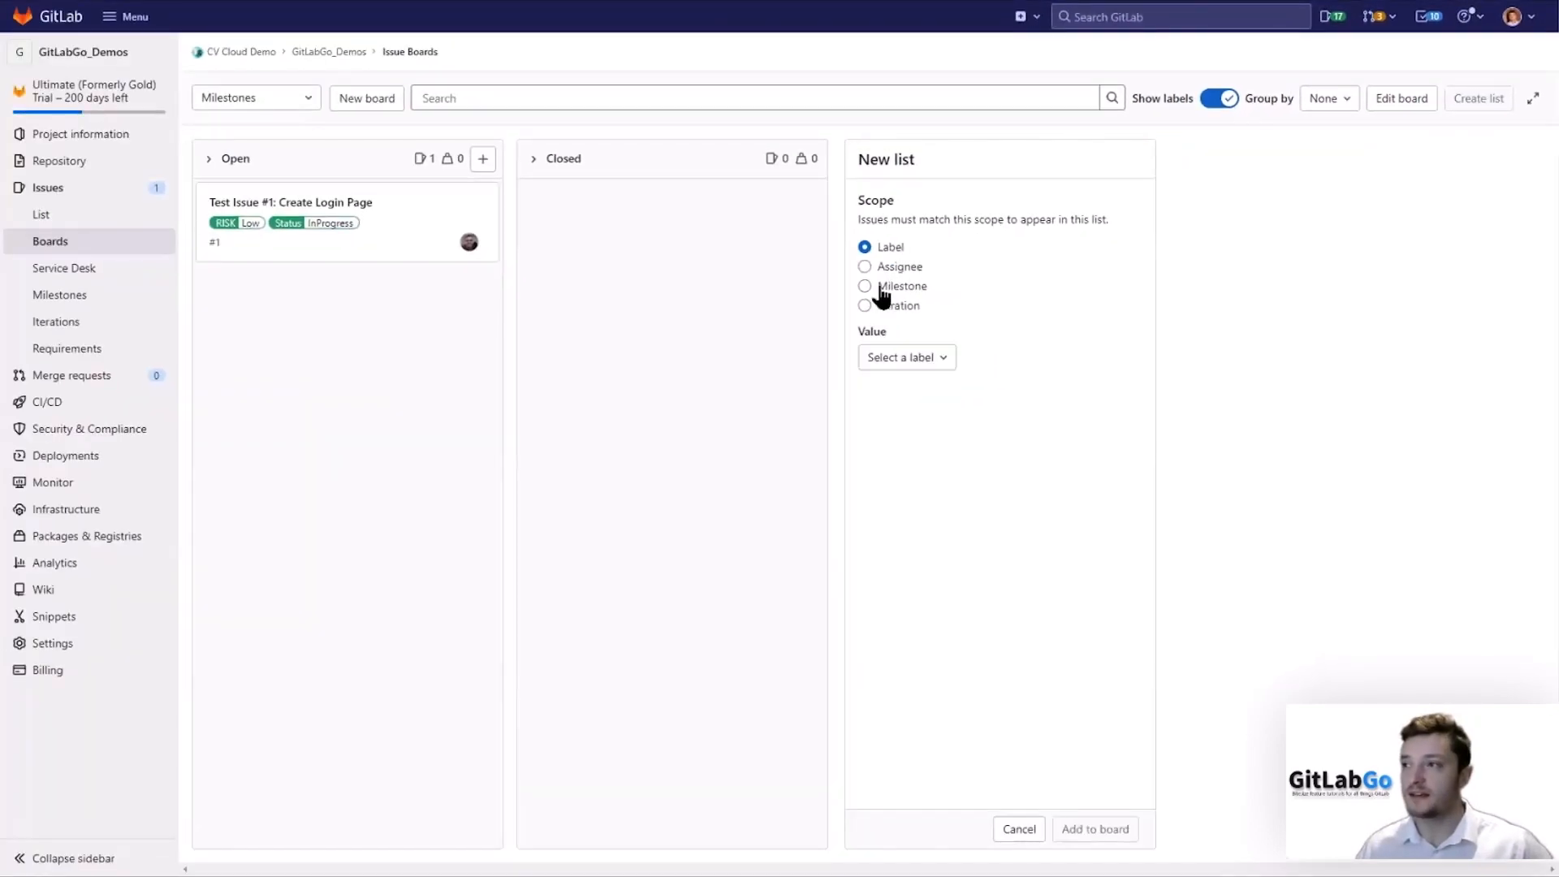
click(880, 288)
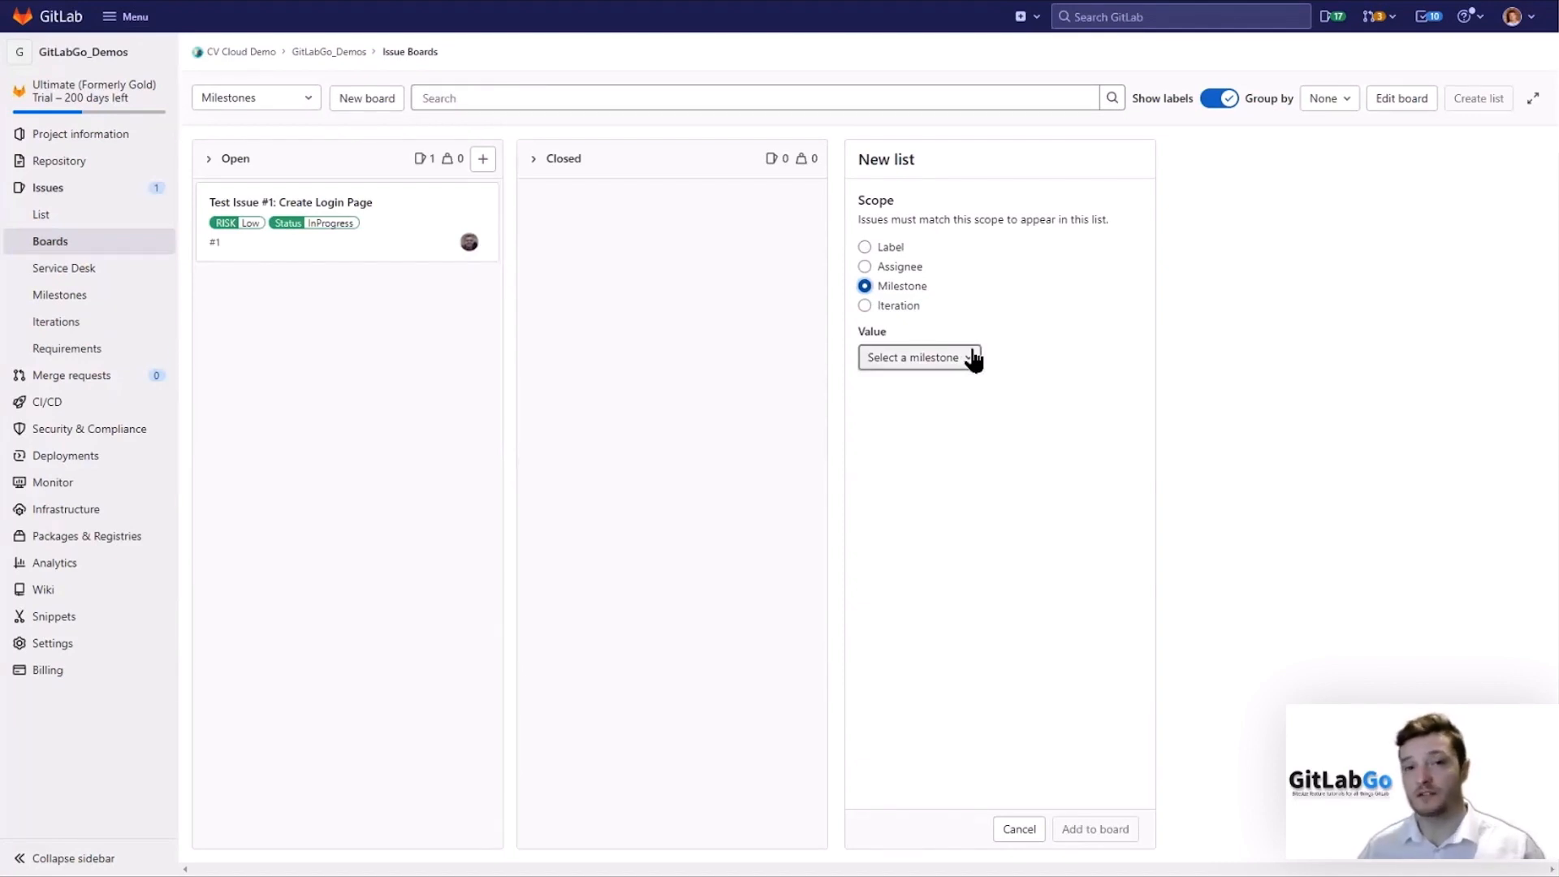
click(973, 359)
click(926, 428)
click(1114, 830)
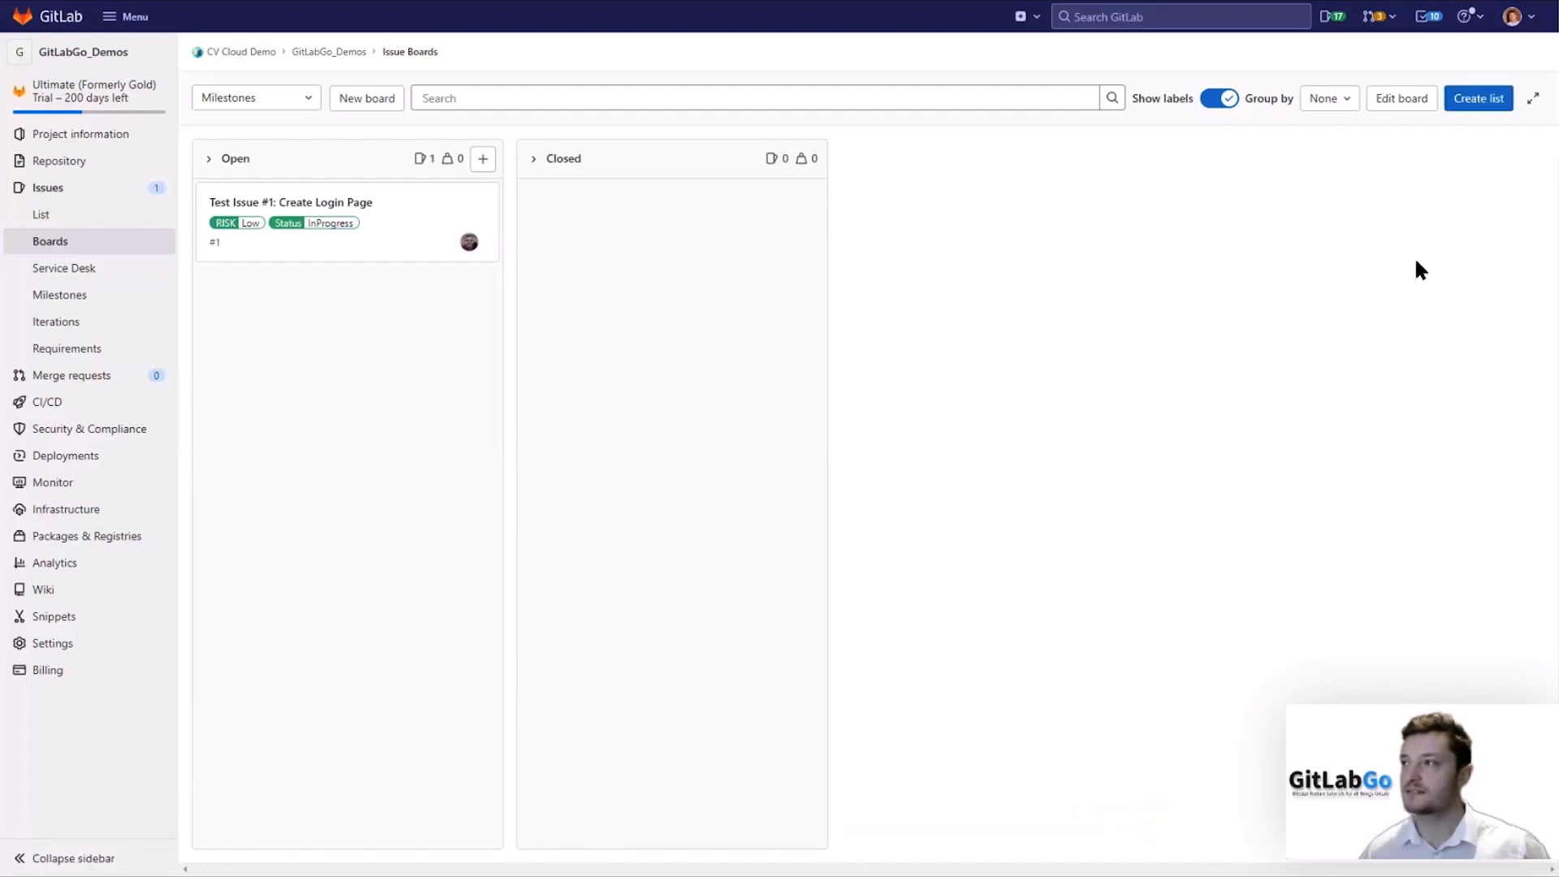
Add a list scoped to the Beta Release milestone to the board.
click(1480, 116)
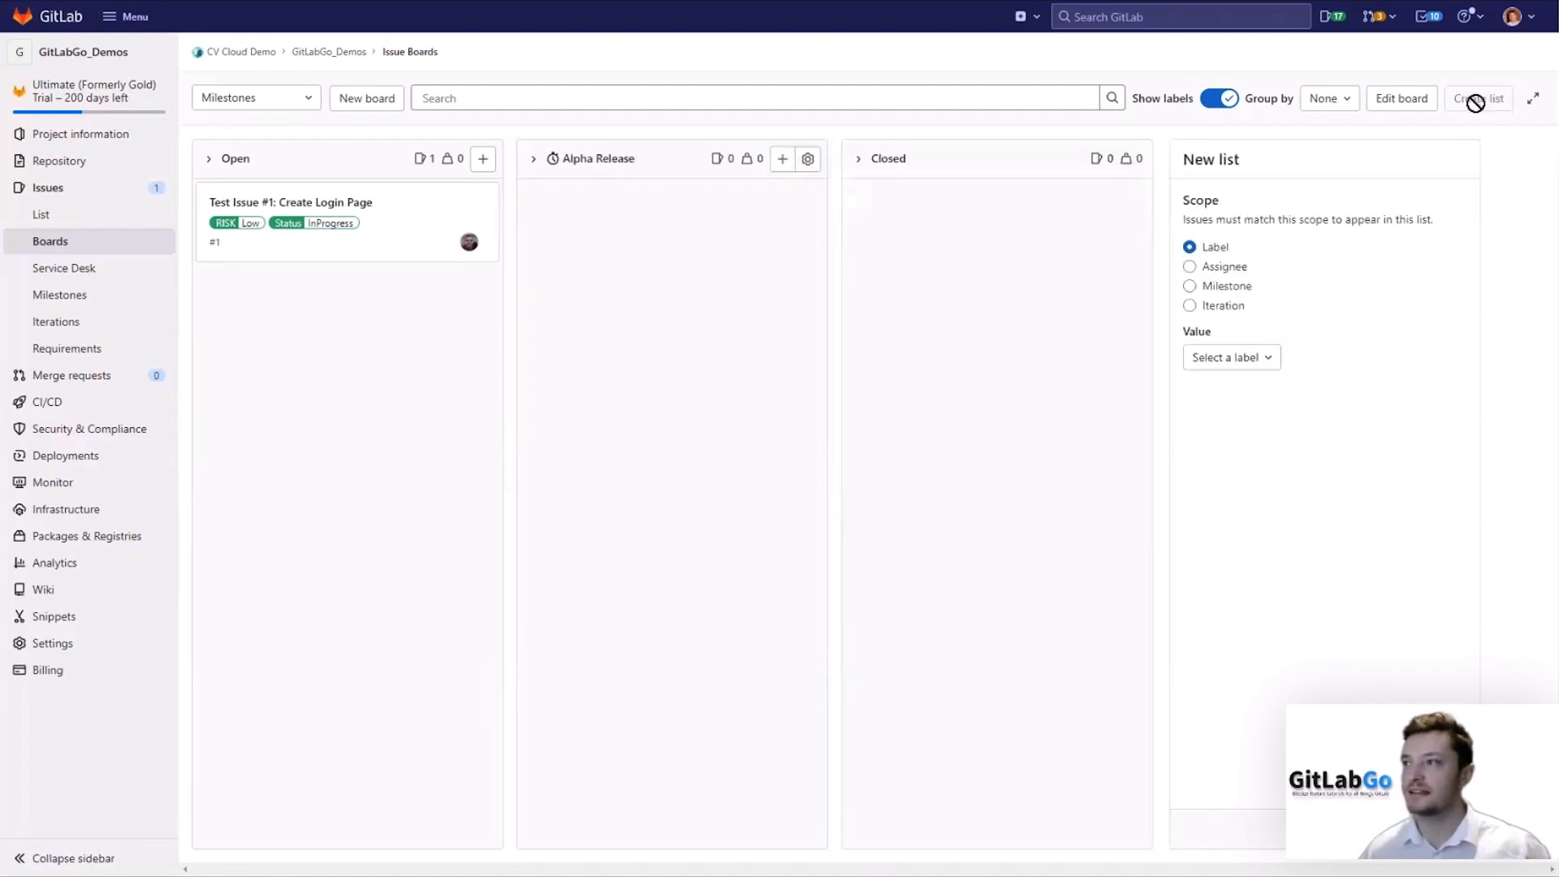
click(1242, 291)
click(1273, 360)
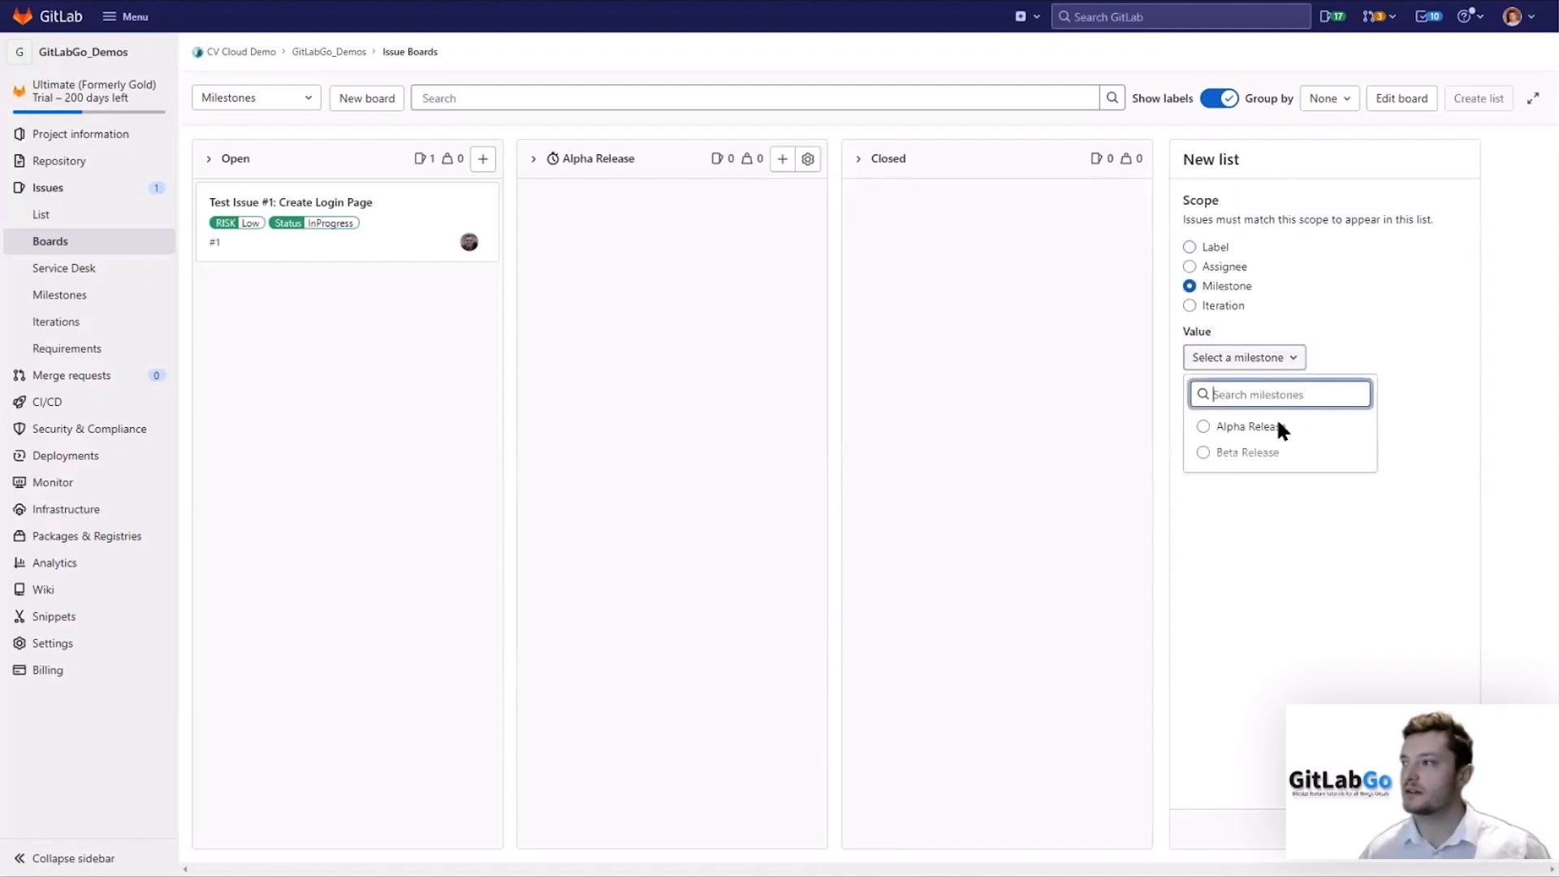
click(1261, 451)
click(1427, 829)
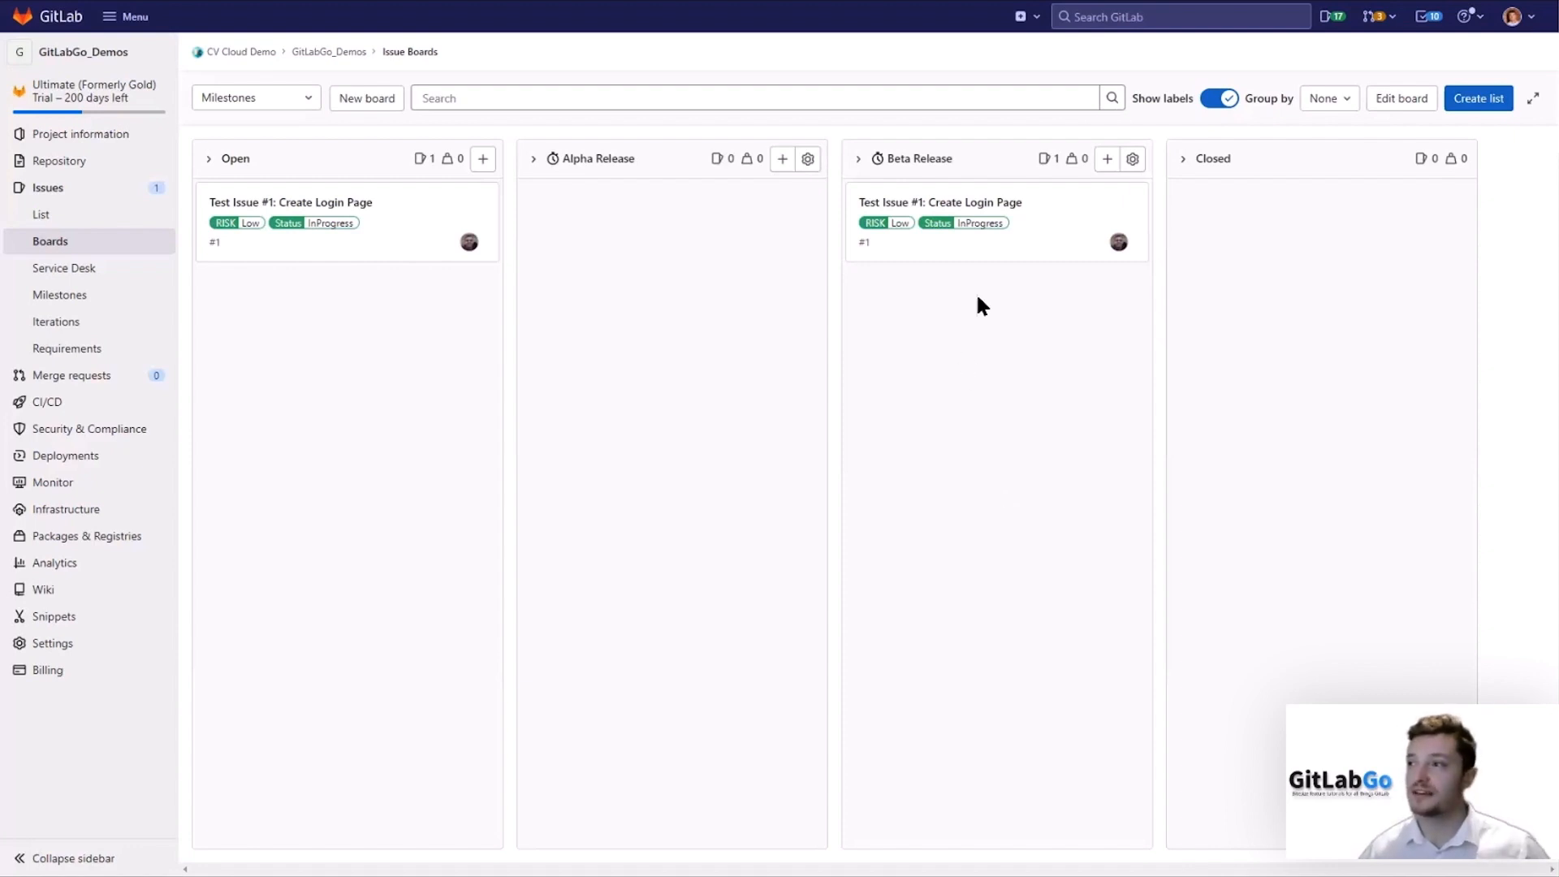
Move the Create Login Page issue card from the Beta Release list into the Alpha Release list.
drag(1018, 245, 690, 247)
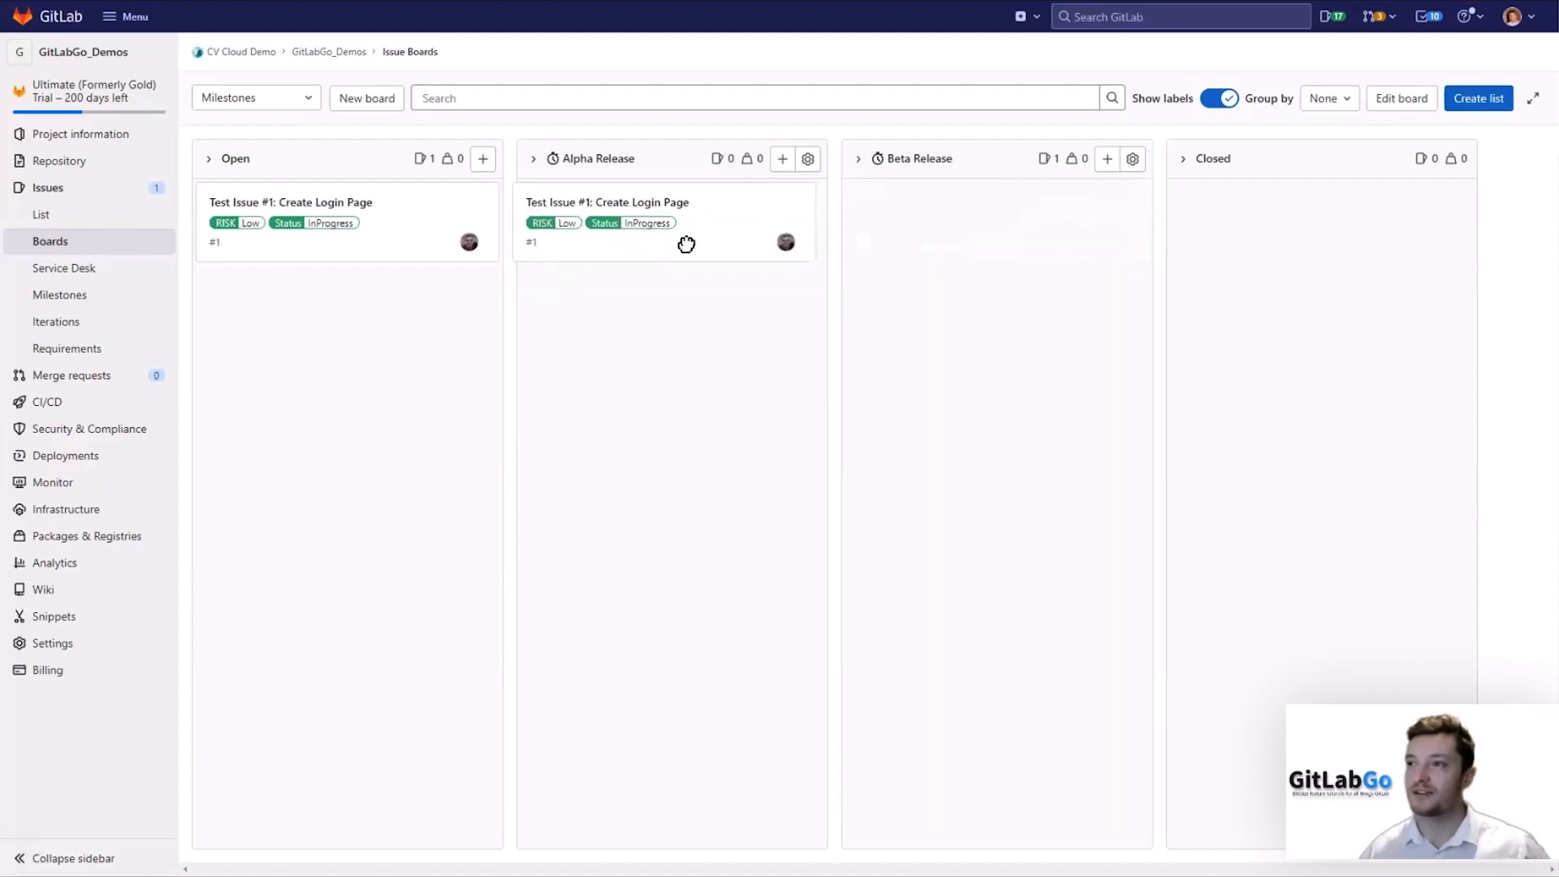